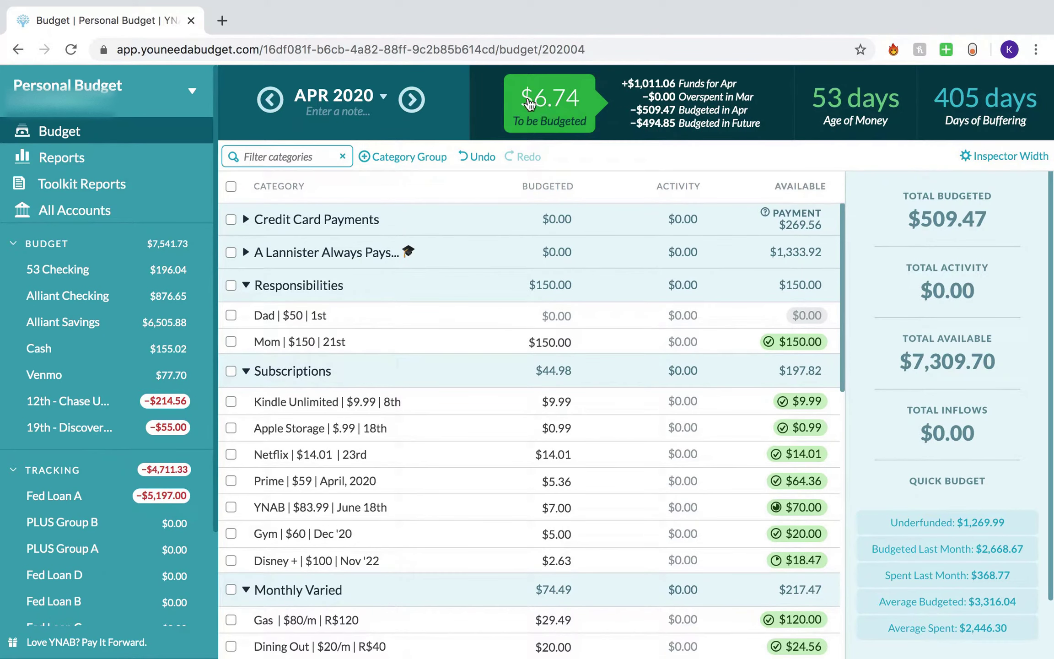
Switch from the April 2020 budget to the Alliant Checking register.
left_click(145, 297)
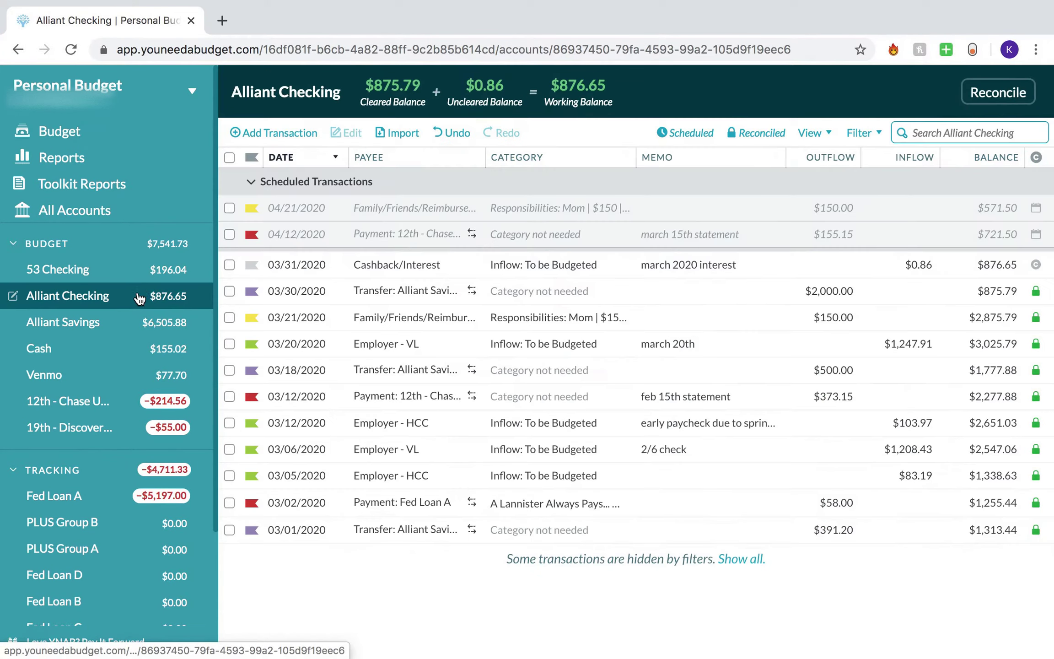
Flag the 03/31/2020 Cashback/Interest entry as purple Transfer, review Alliant Savings, then return to the budget.
left_click(251, 264)
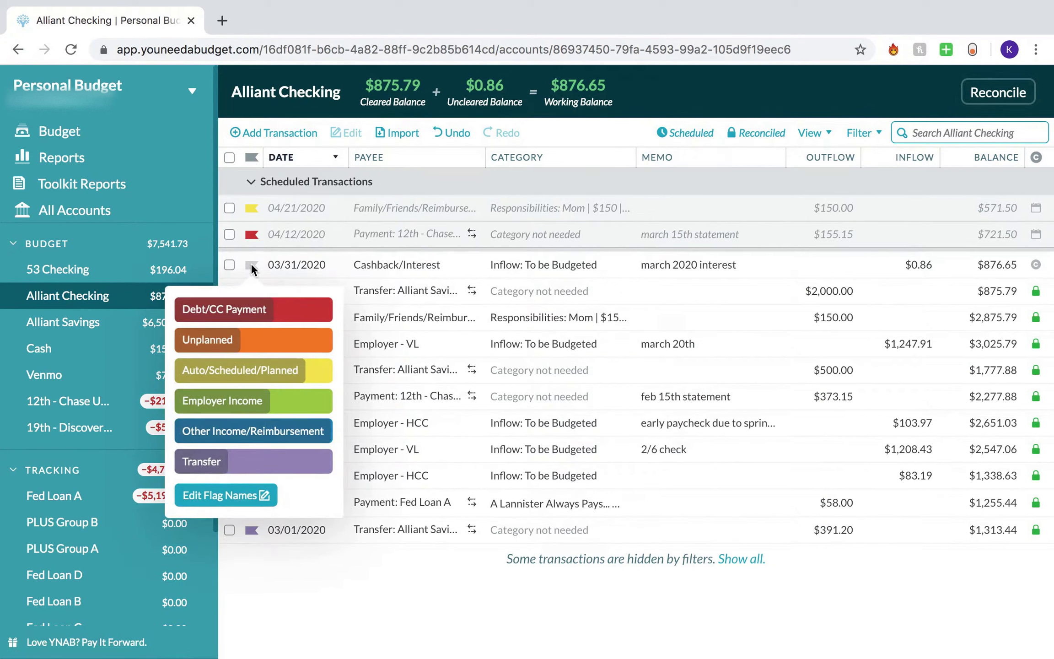
left_click(273, 459)
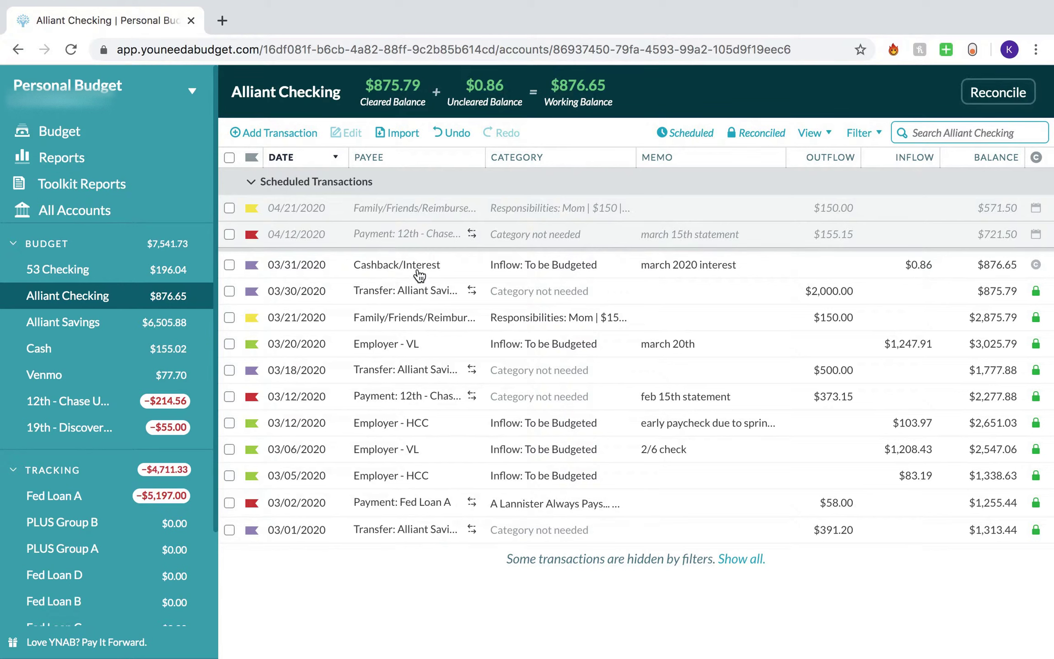
left_click(183, 323)
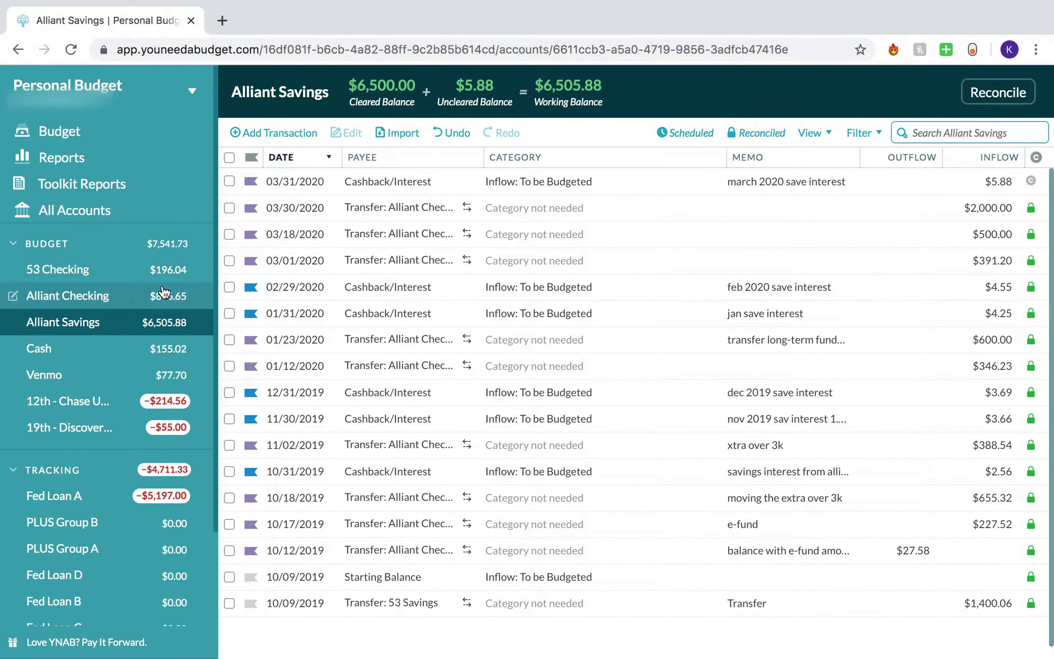
left_click(104, 133)
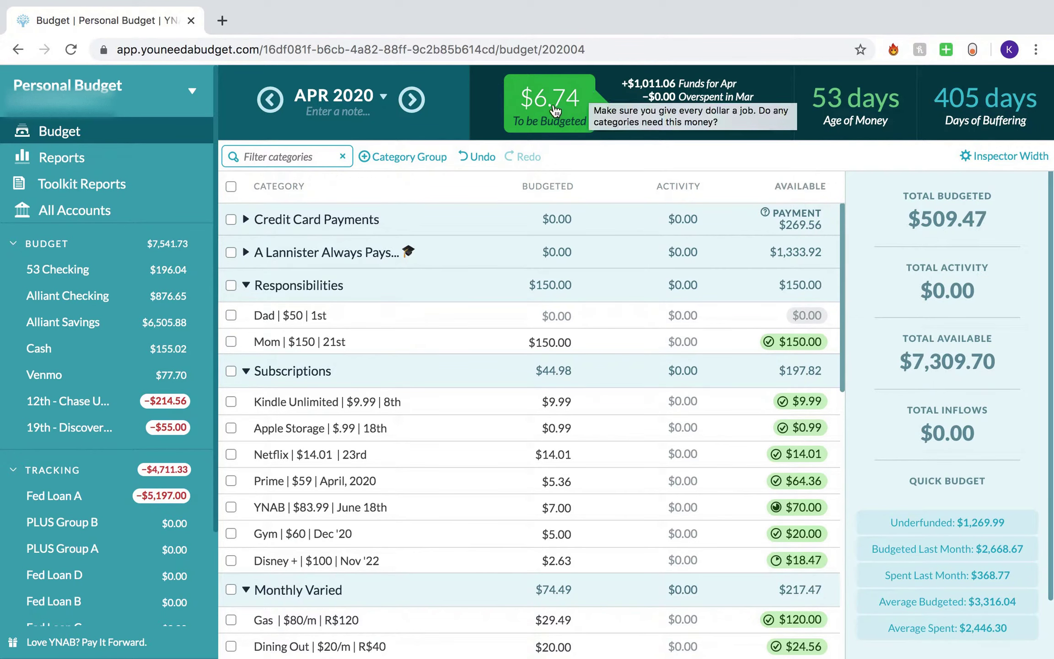
Budget the leftover $6.74 into E-Fund | $2,000, bringing To be Budgeted to $0.00.
scroll(595, 308, "down", 10)
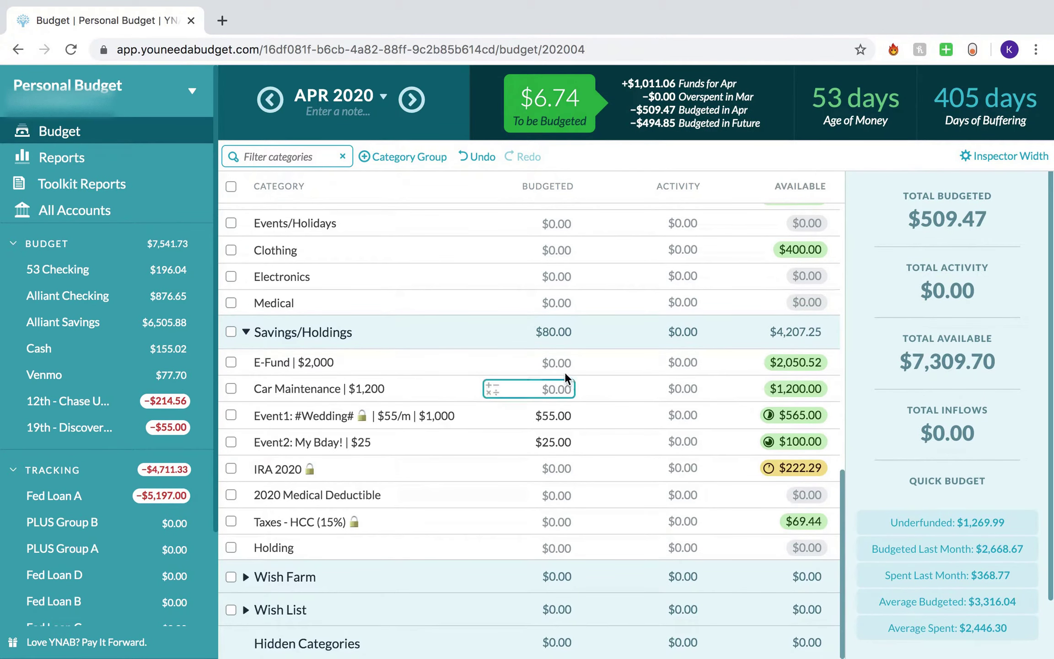
left_click(551, 354)
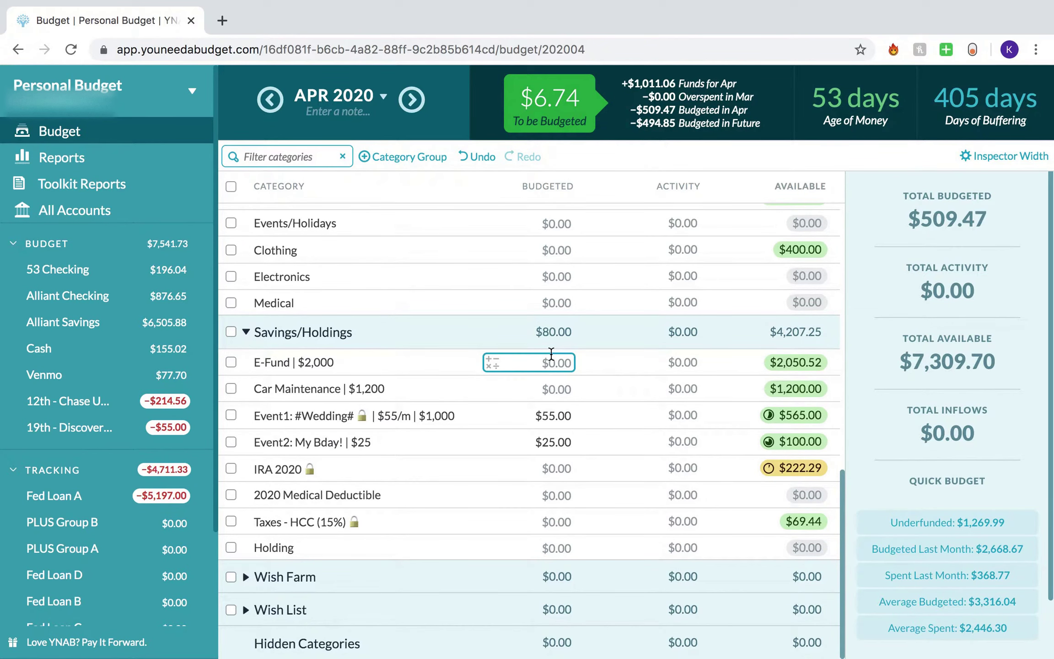
key("Escape")
left_click(556, 364)
left_click(557, 368)
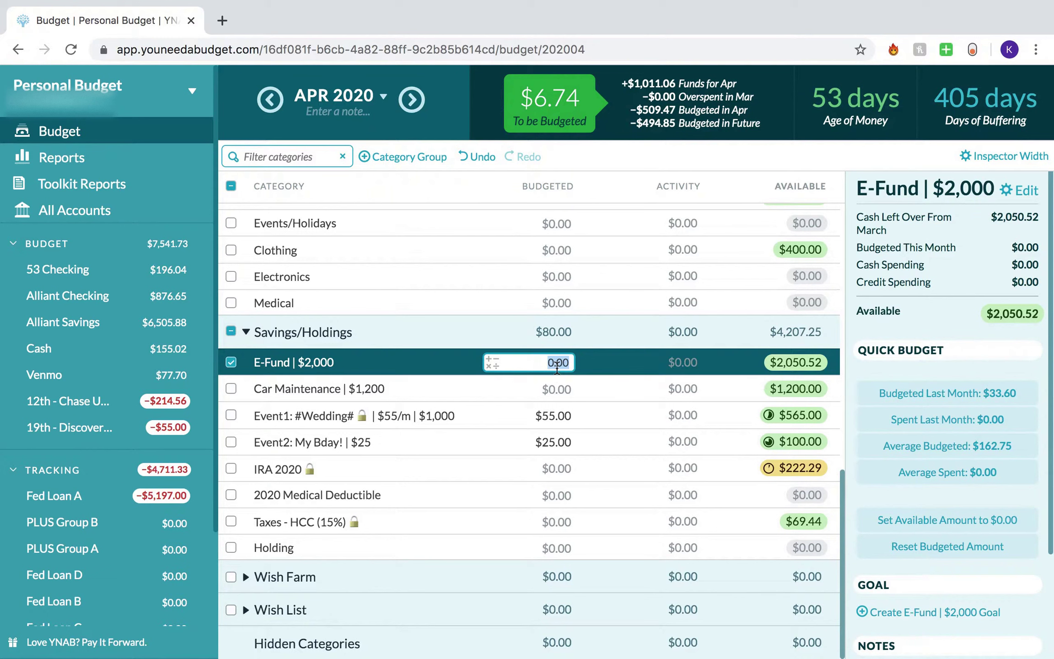
type("6.74")
key("Return")
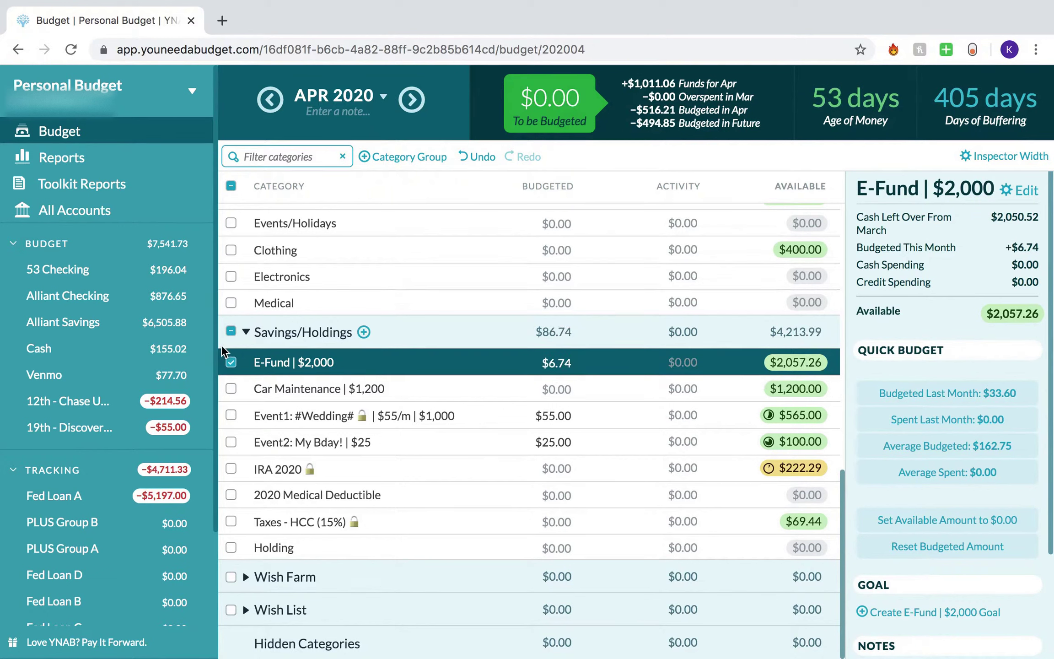
left_click(230, 362)
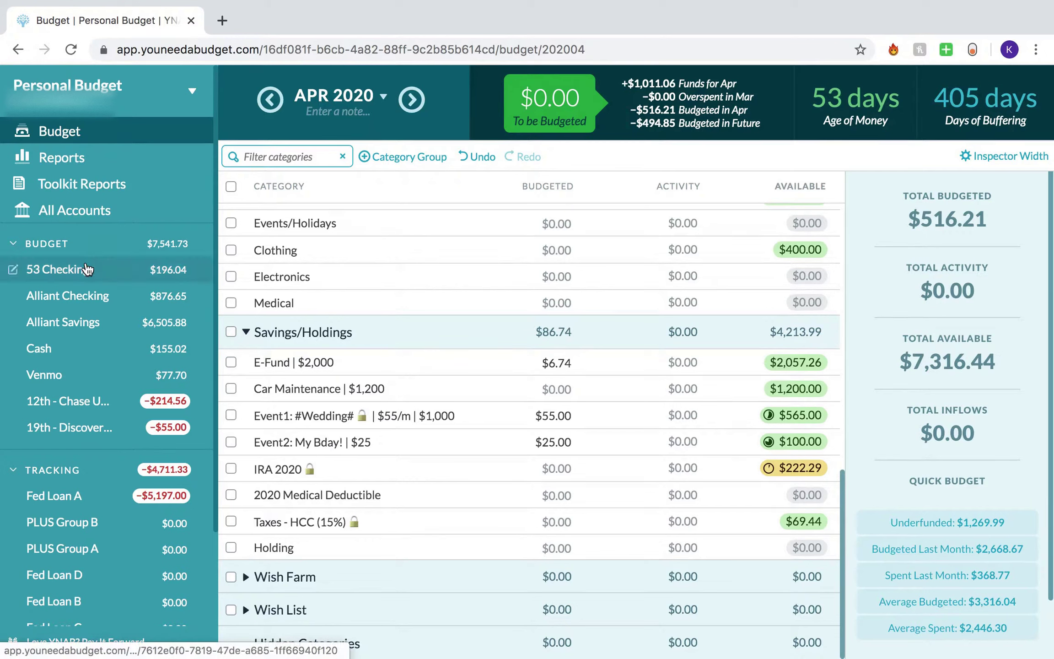
left_click(92, 296)
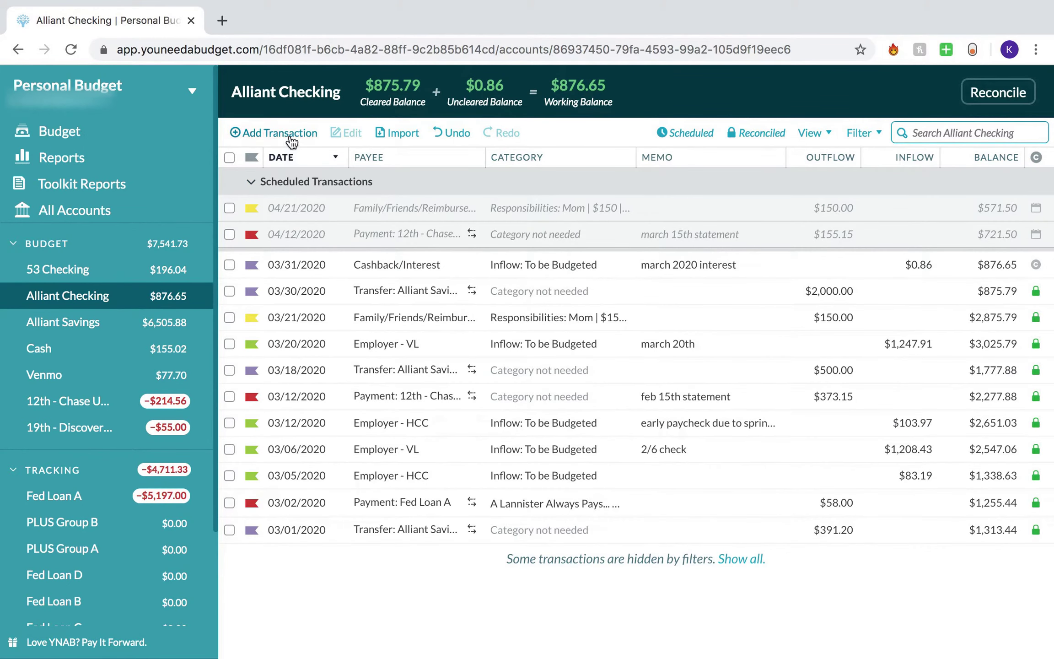
Add a 04/02/2020 HCC inflow of $51.99 to To be Budgeted, memo about COVID admin leave.
left_click(287, 133)
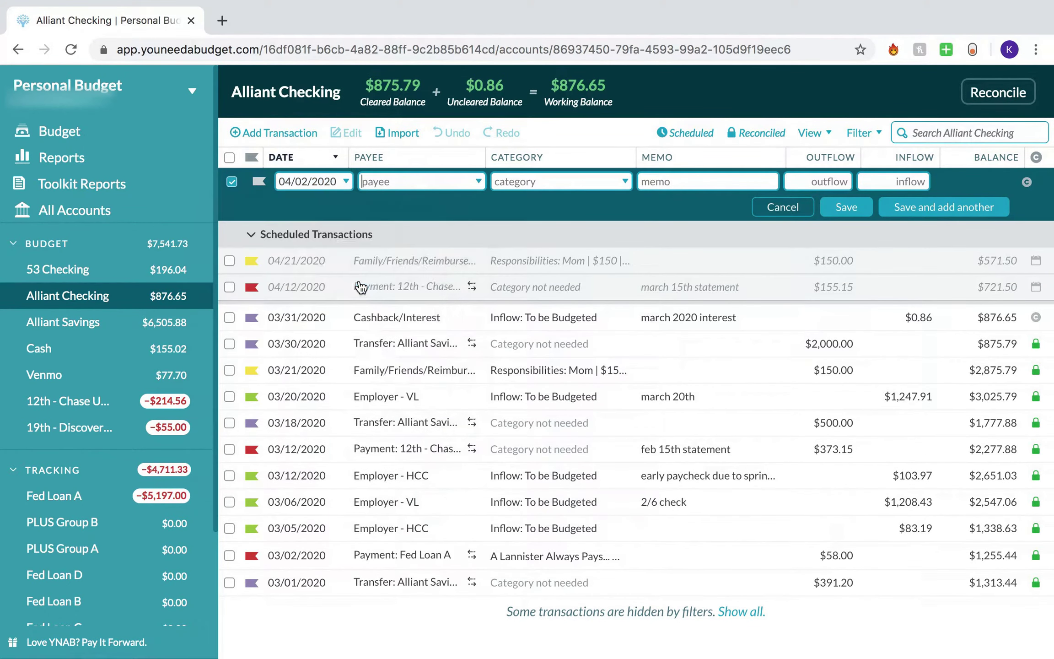
left_click(361, 285)
type("HCC")
key("Tab")
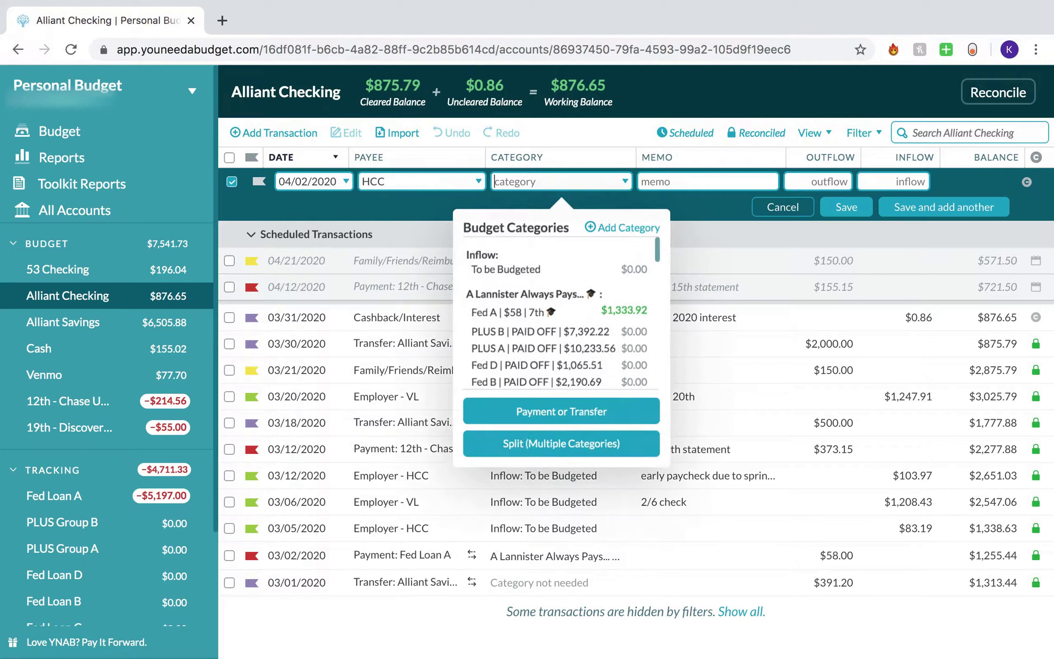
type("TB")
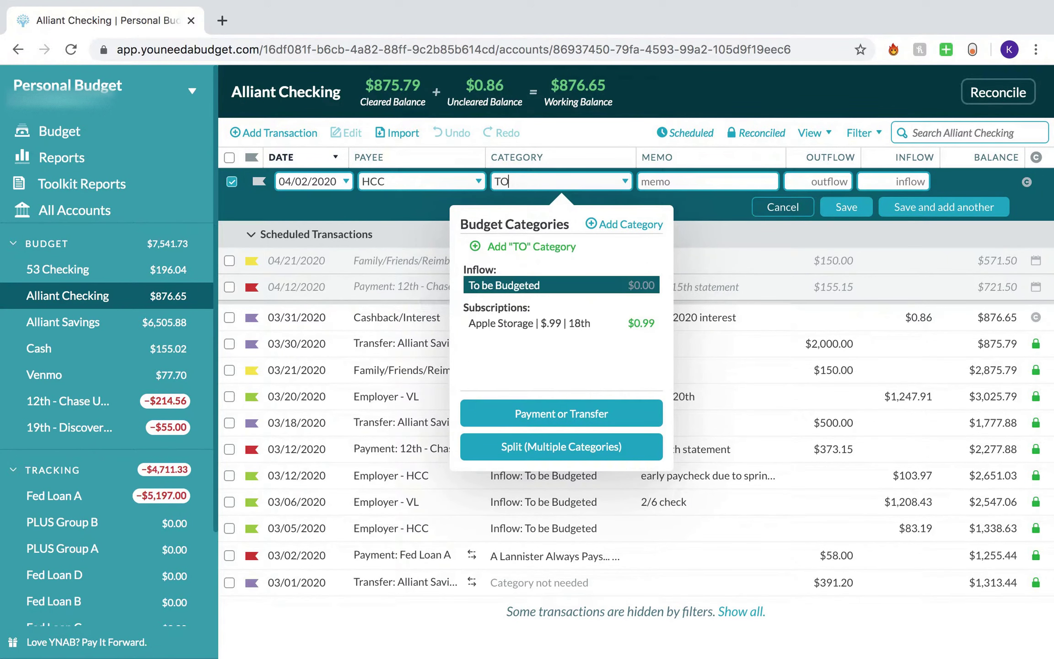
key("Tab")
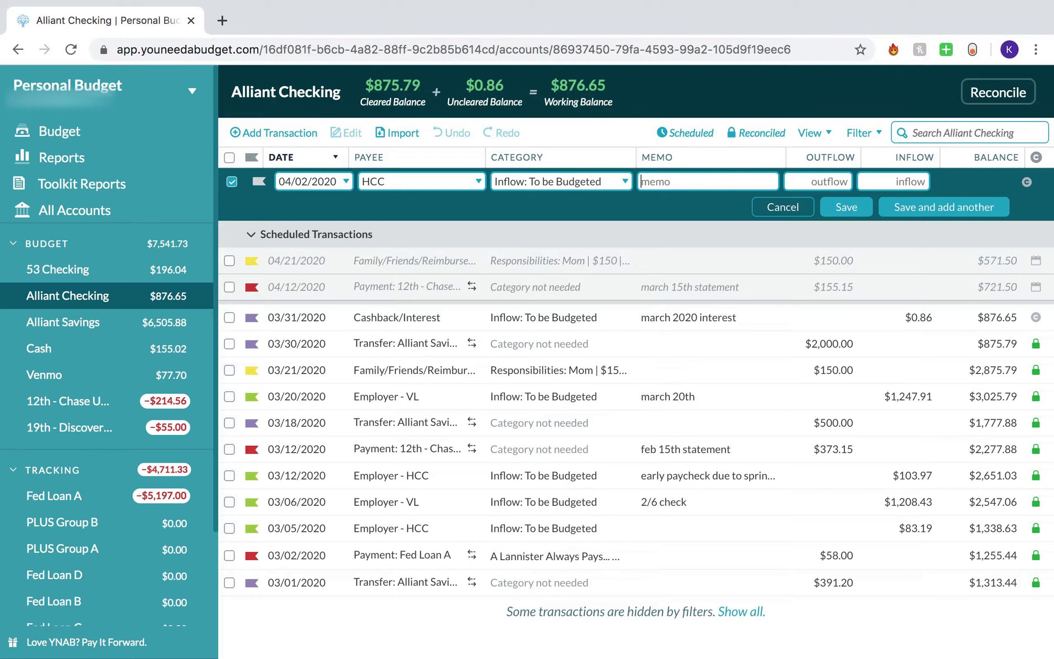
type("april 2nd--earl")
key("BackSpace")
key("BackSpace")
key("BackSpace")
key("BackSpace")
key("BackSpace")
key("BackSpace")
key("BackSpace")
key("BackSpace")
key("BackSpace")
key("BackSpace")
key("BackSpace")
key("BackSpace")
key("BackSpace")
key("BackSpace")
key("BackSpace")
type("spring break, admin leave")
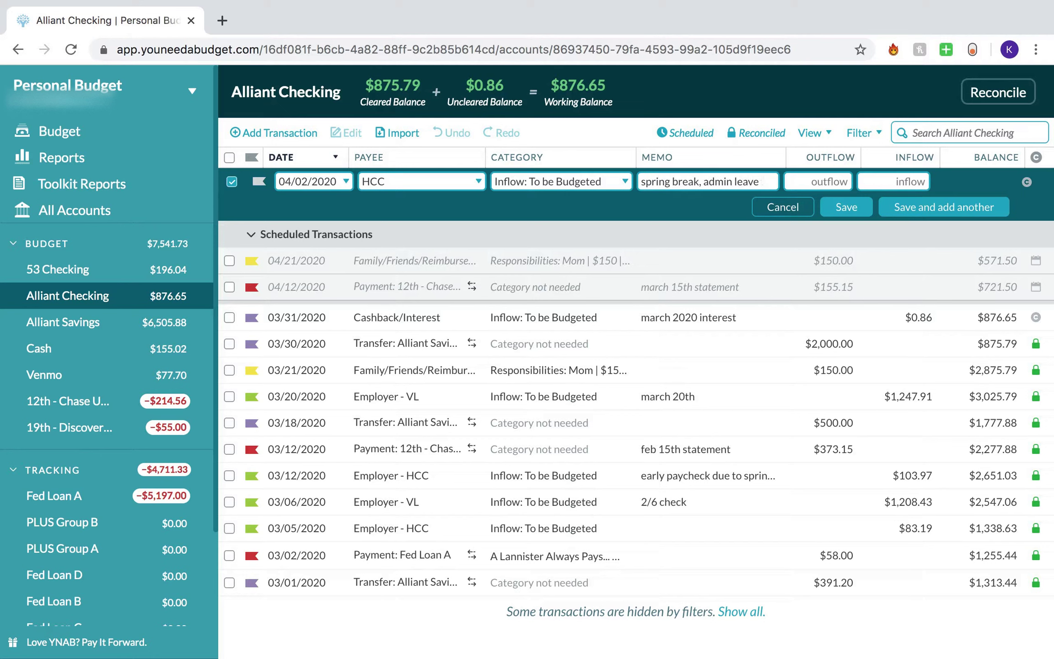
type(" due to COVID")
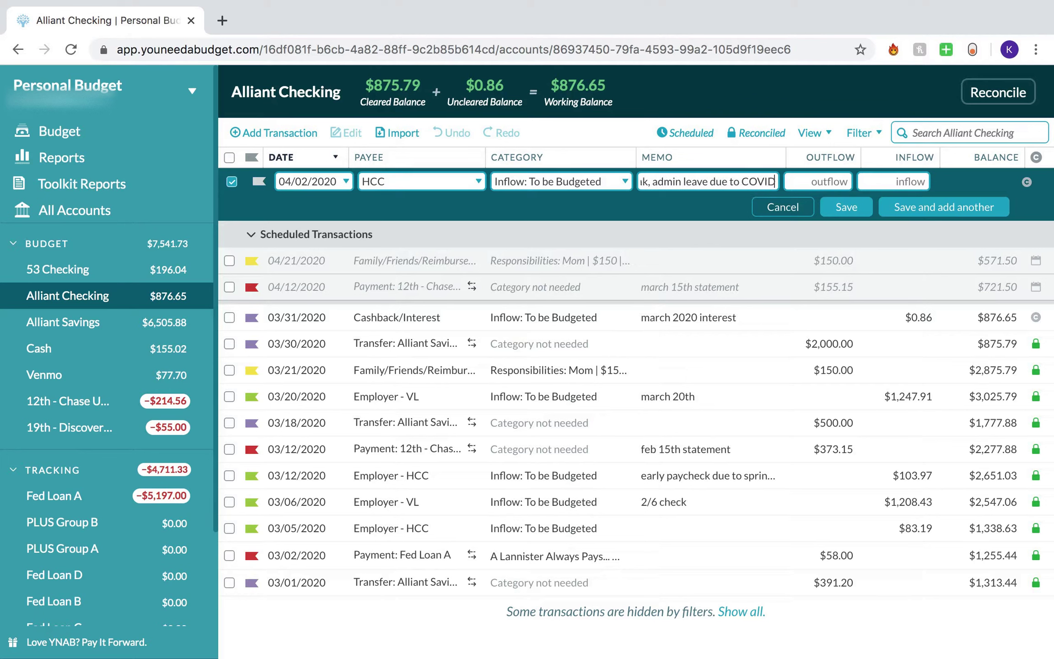
key("Tab")
key("Tab")
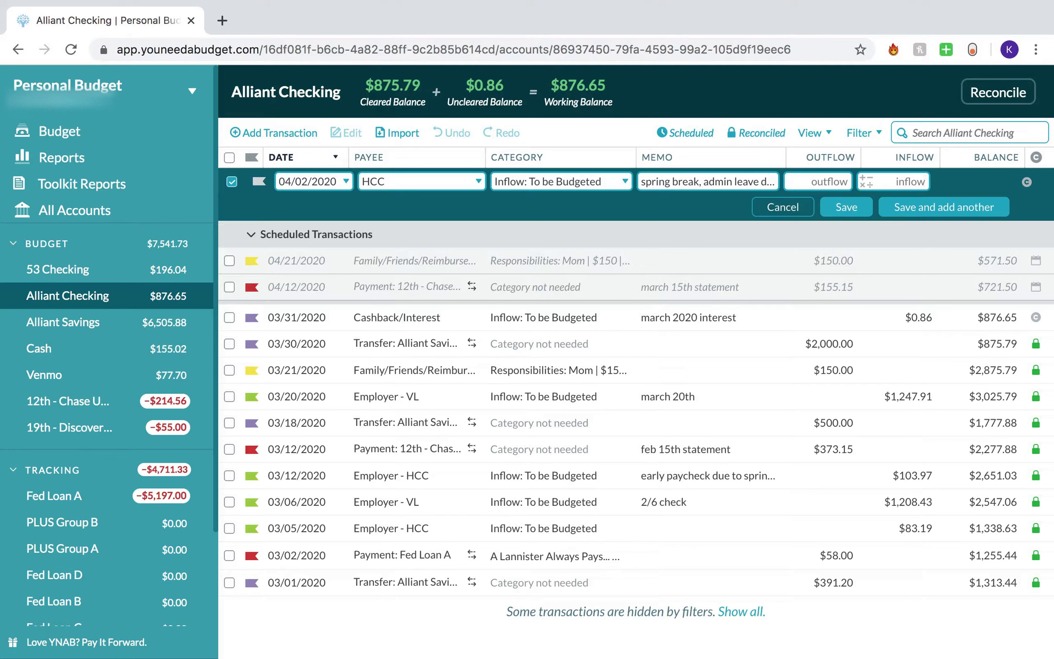
type("51.99")
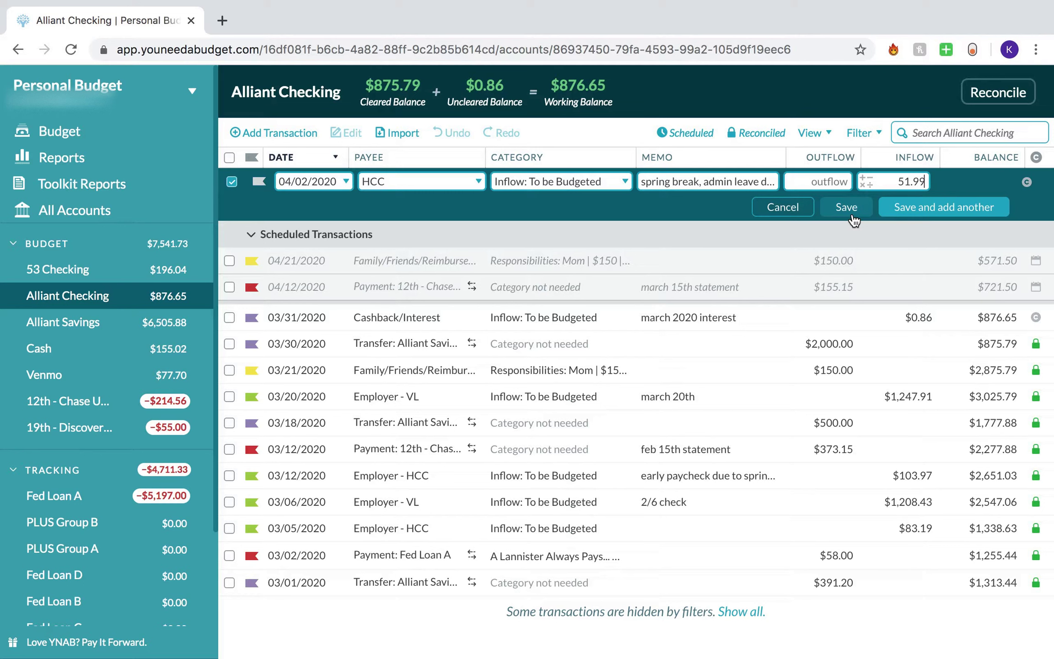
left_click(852, 215)
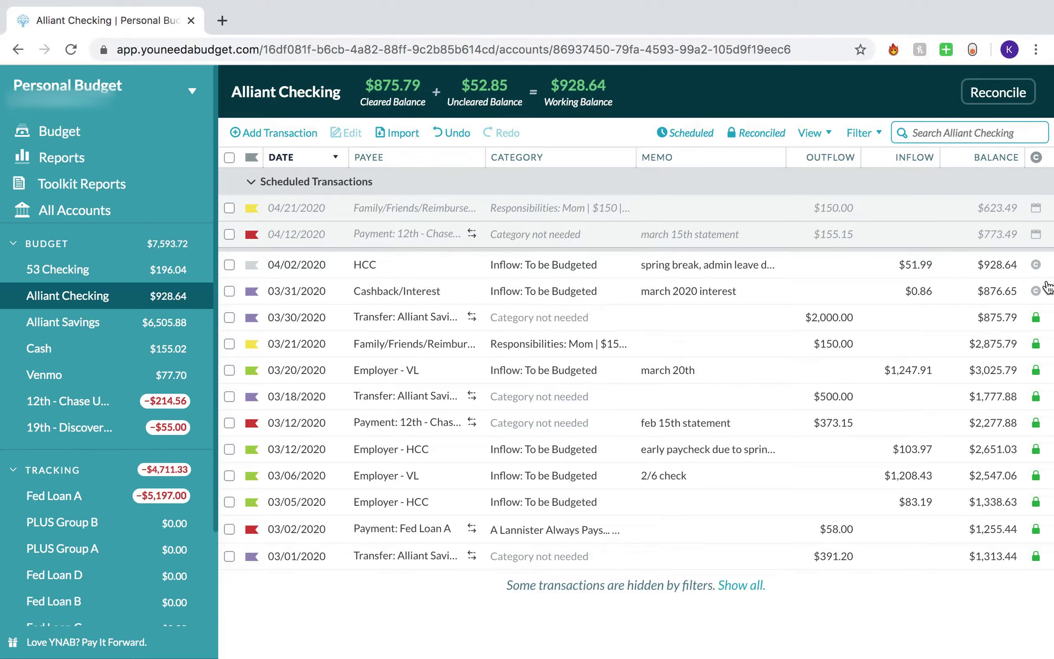
In the April 2020 budget, put $1.99 into Taxes - HCC (15%), leaving $50.00 unassigned.
left_click(98, 142)
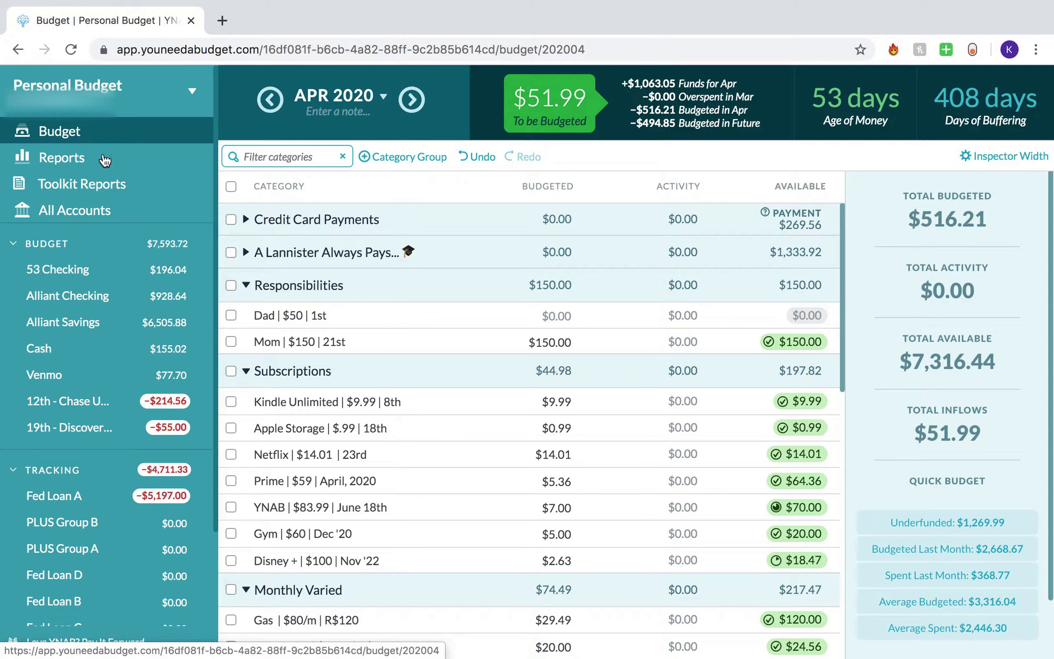
left_click(247, 256)
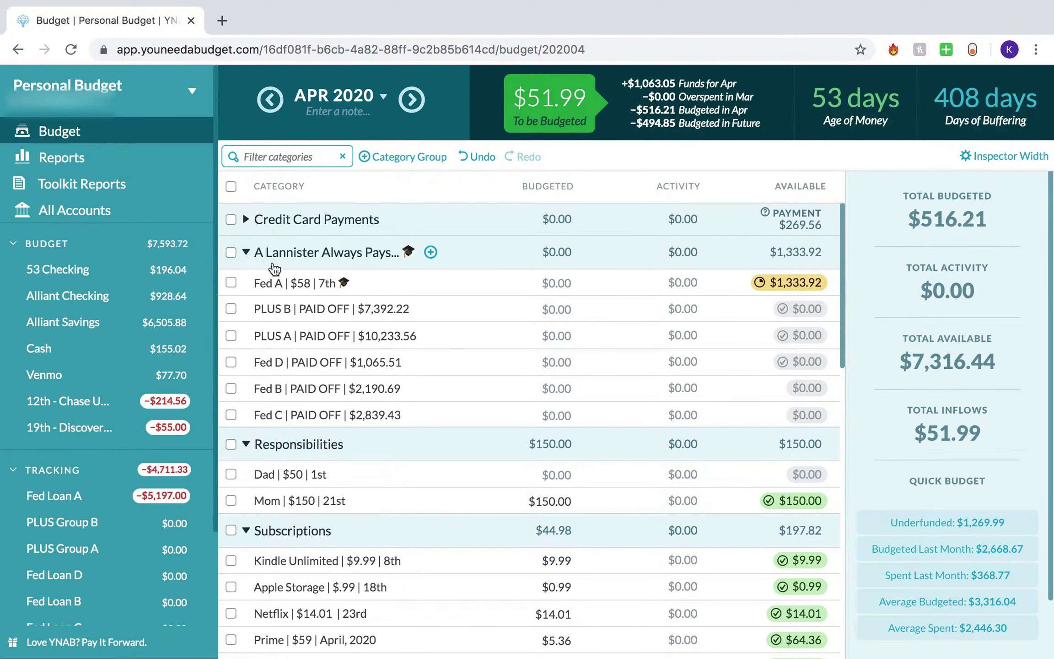
left_click(488, 283)
key("Down")
key("Down")
key("Down")
key("Down")
key("Down")
key("Down")
key("Down")
key("Down")
key("Down")
key("Down")
key("Down")
key("Down")
key("Down")
key("Down")
key("Down")
key("Down")
key("Down")
key("Down")
key("Down")
key("Down")
key("Down")
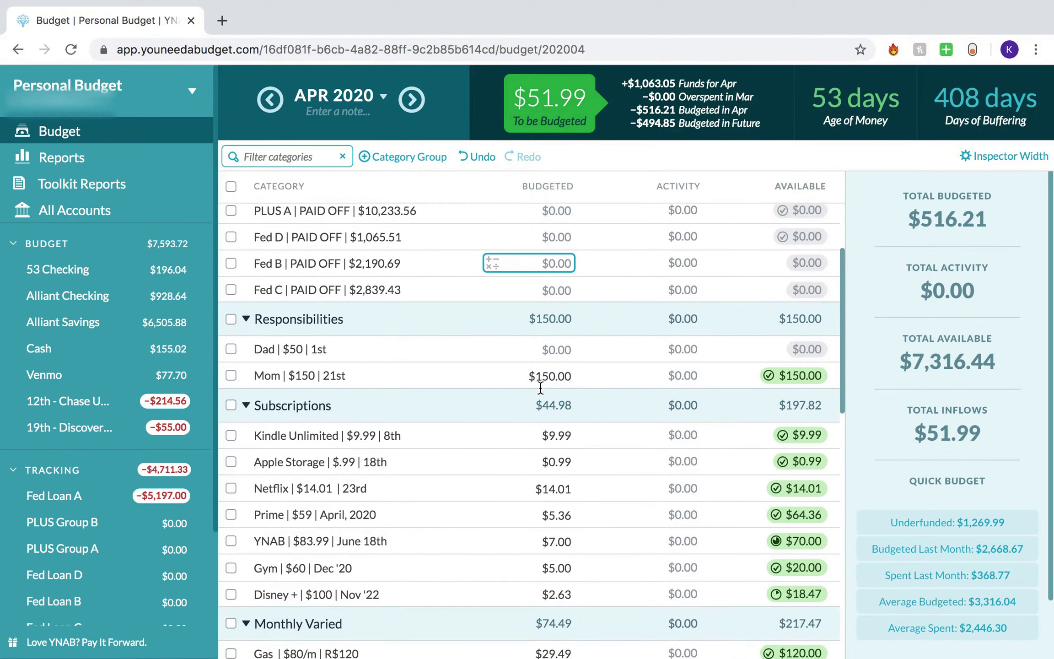
left_click(541, 388)
key("Down")
key("Down")
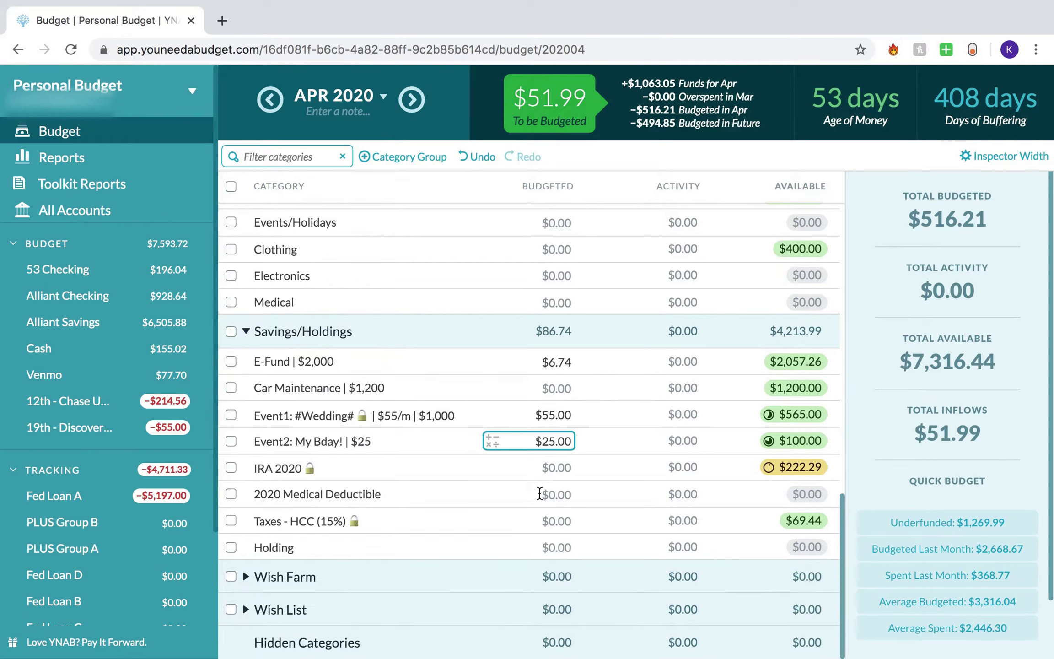
left_click(565, 544)
left_click(561, 525)
left_click(561, 526)
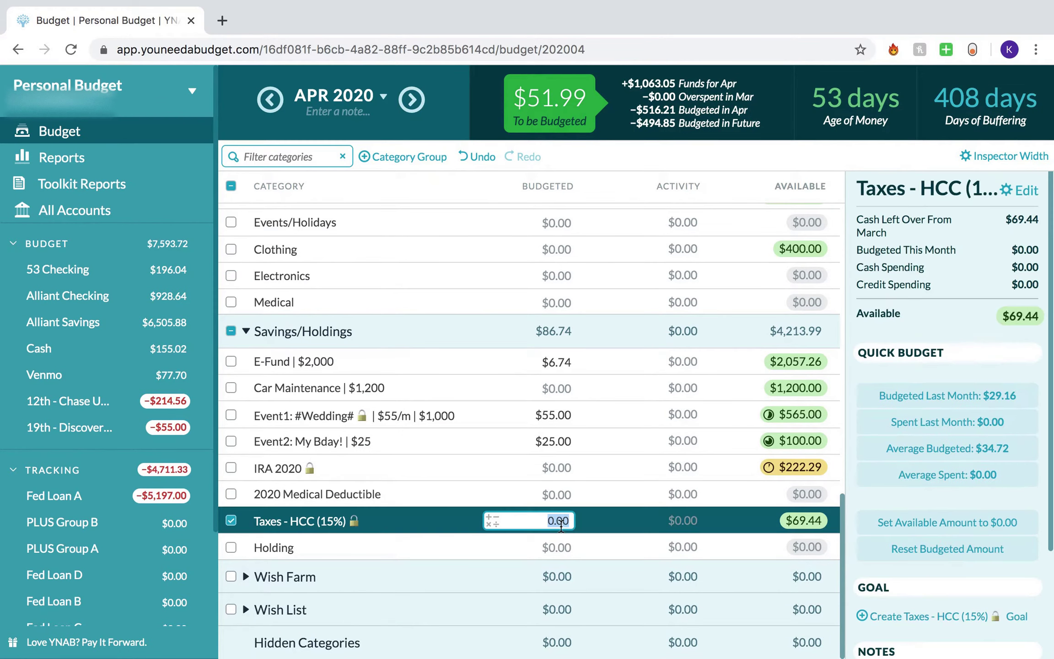
type("1.99")
key("Return")
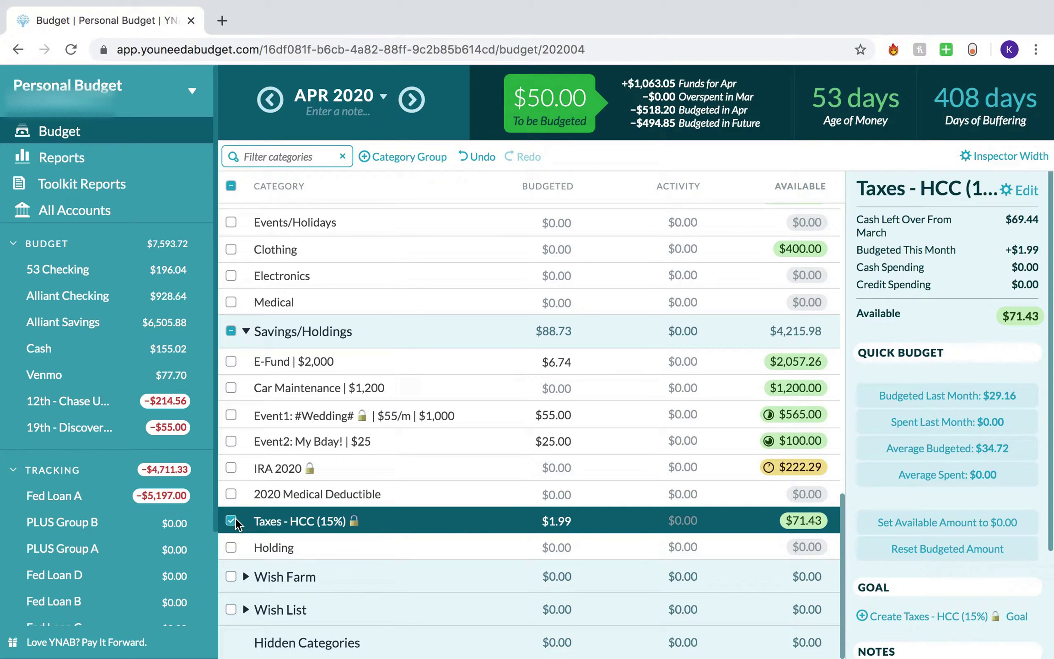
left_click(235, 520)
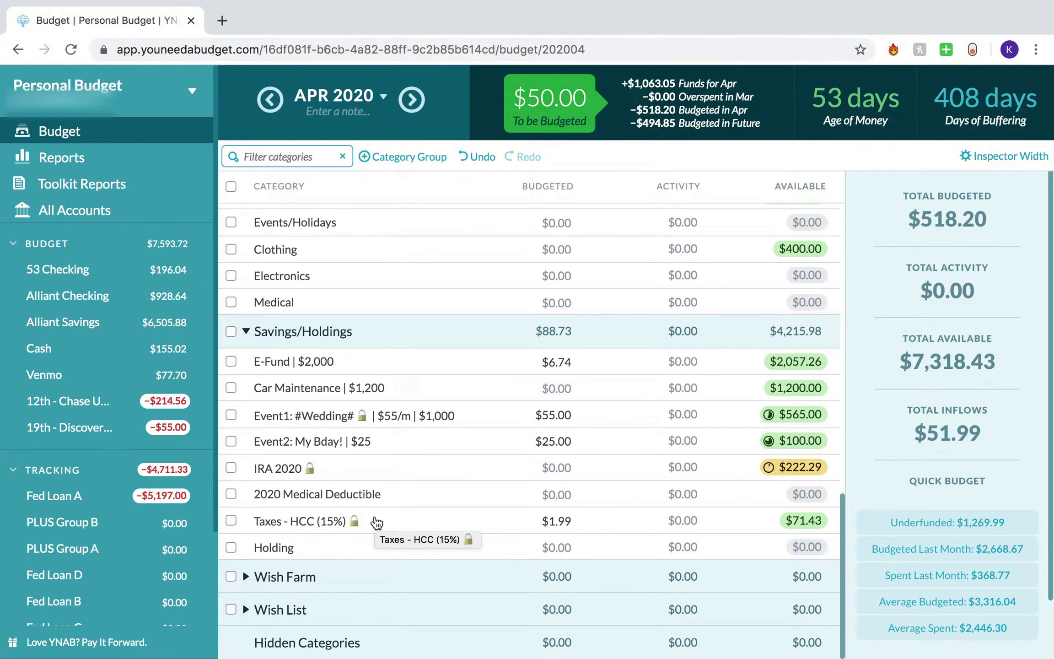
left_click(545, 494)
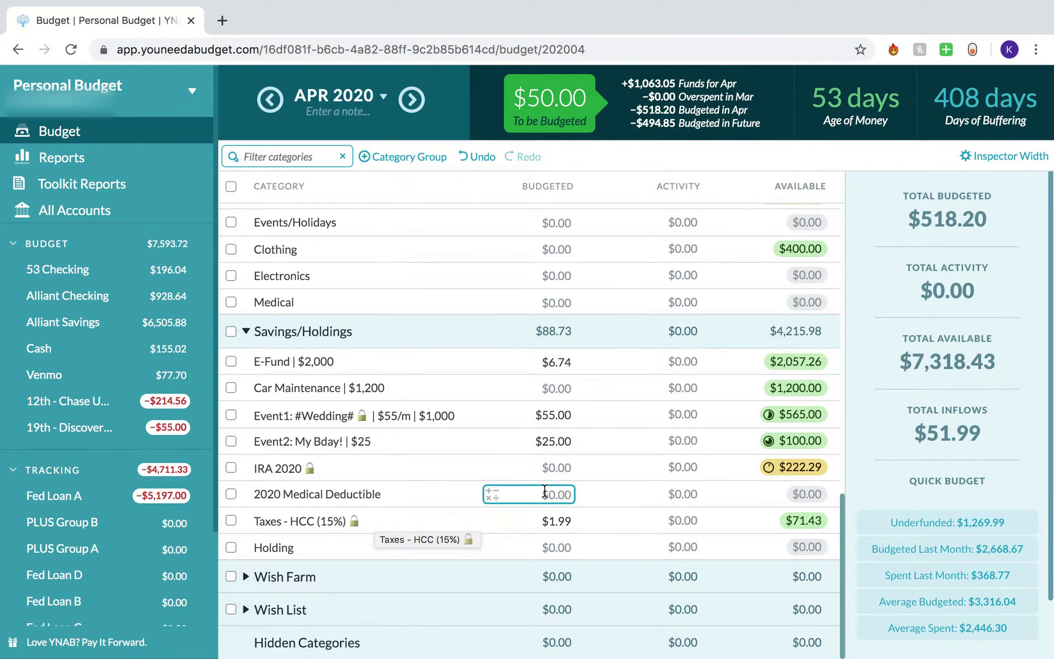
scroll(545, 492, "up", 10)
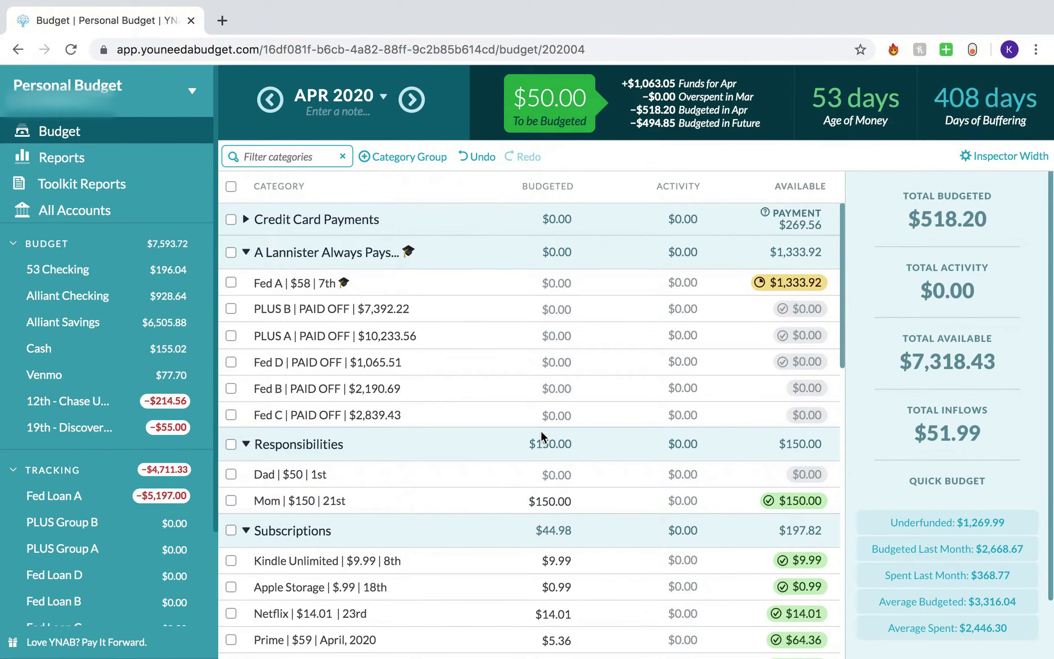
scroll(574, 569, "down", 10)
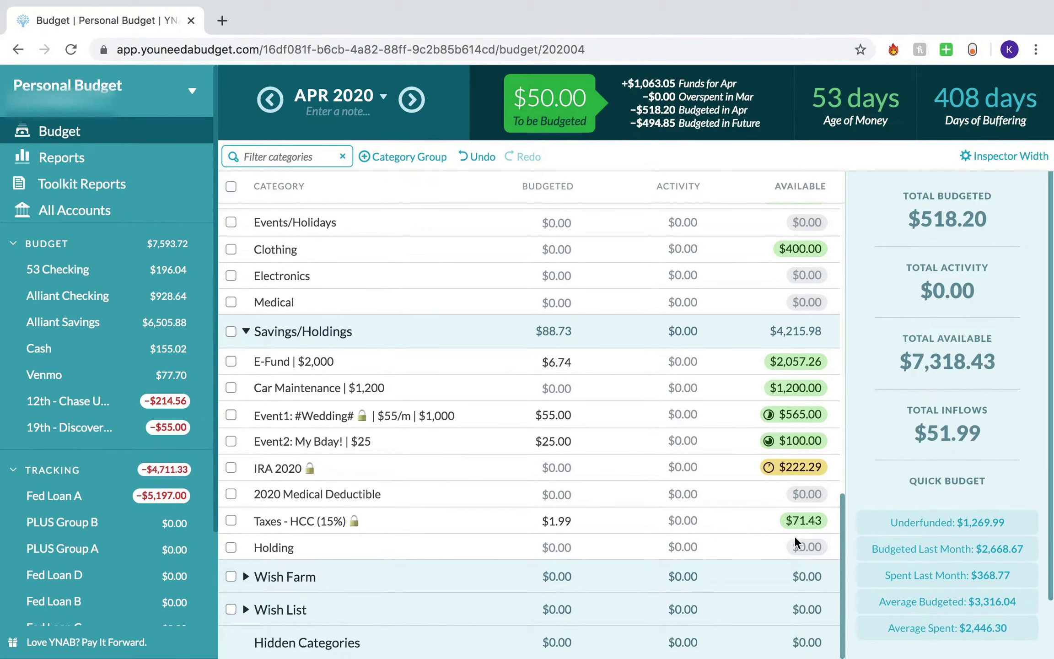
scroll(581, 496, "up", 10)
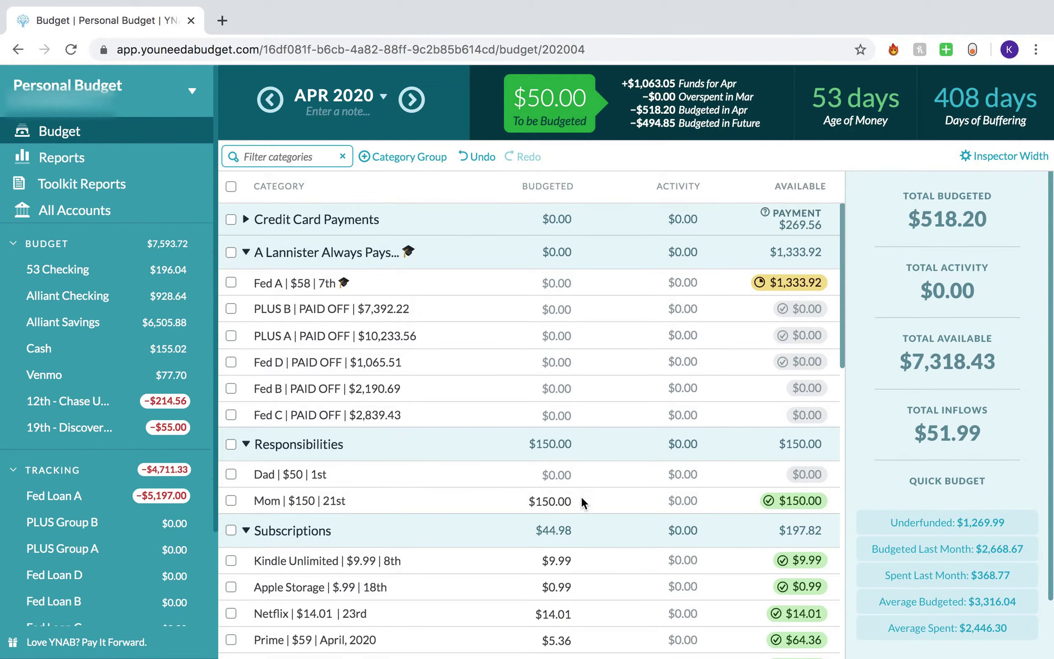
scroll(600, 443, "down", 10)
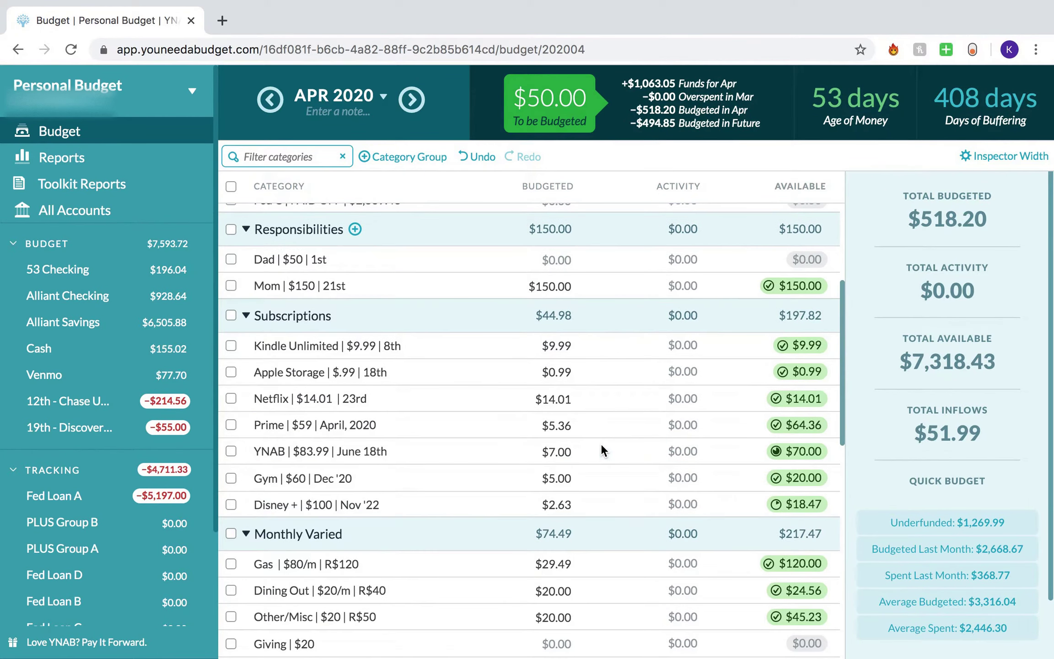
scroll(332, 351, "up", 10)
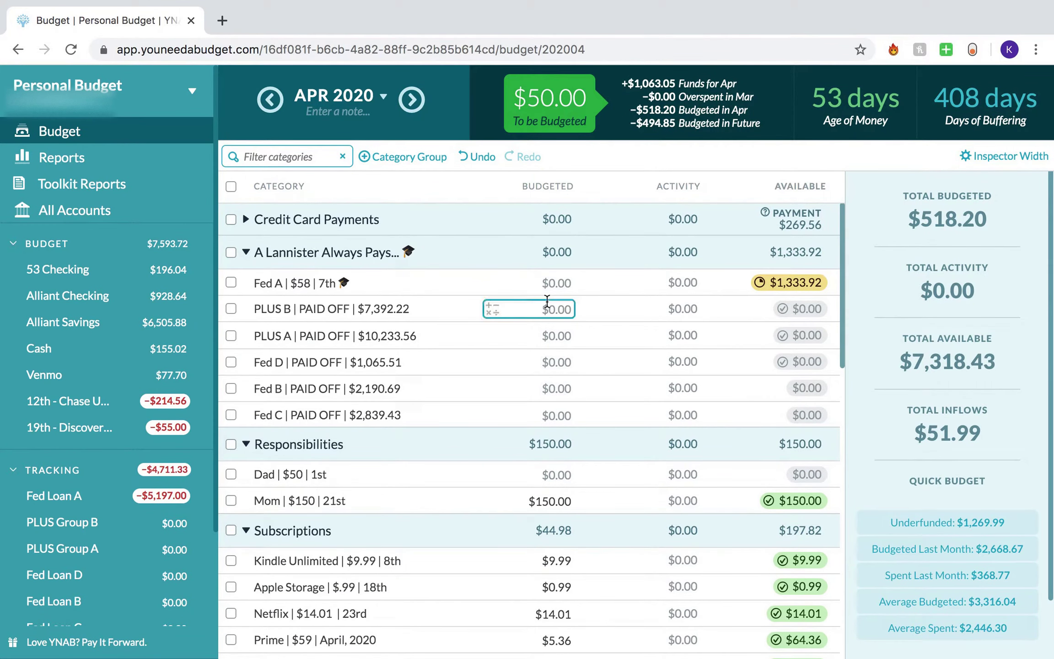
Budget $50 to Fed A so To be Budgeted is $0.00, then collapse the loan group.
left_click(549, 282)
type("50")
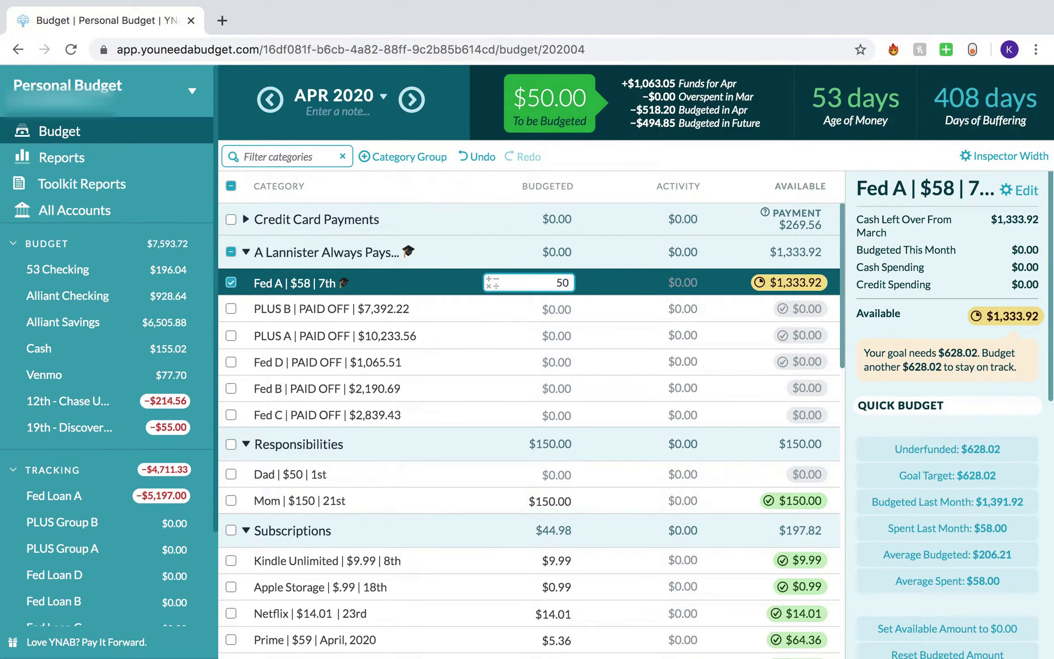
key("Return")
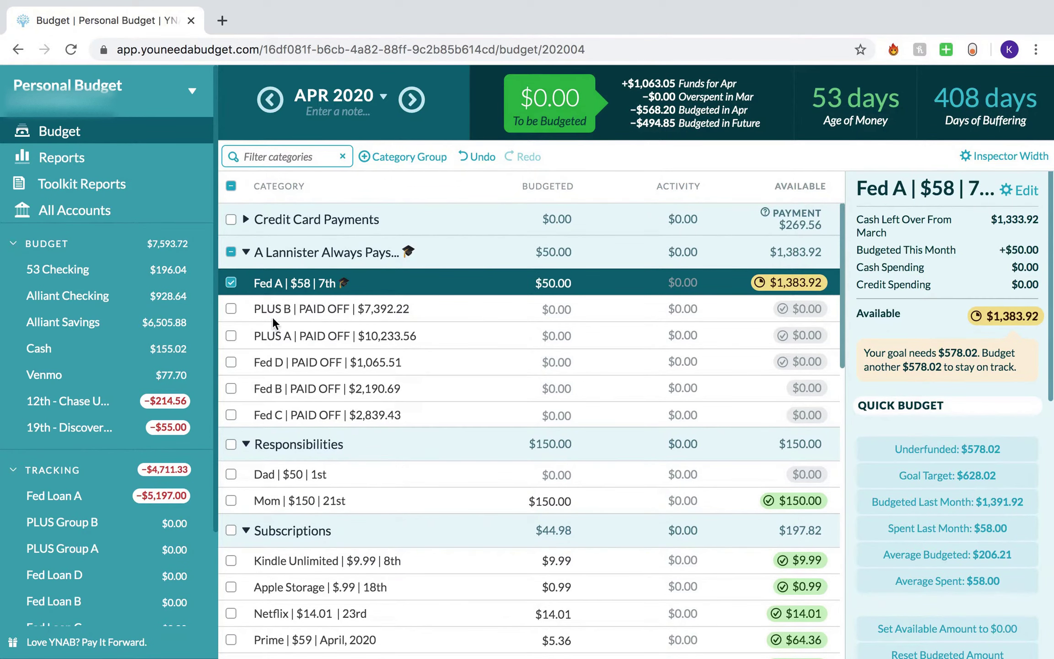
left_click(232, 280)
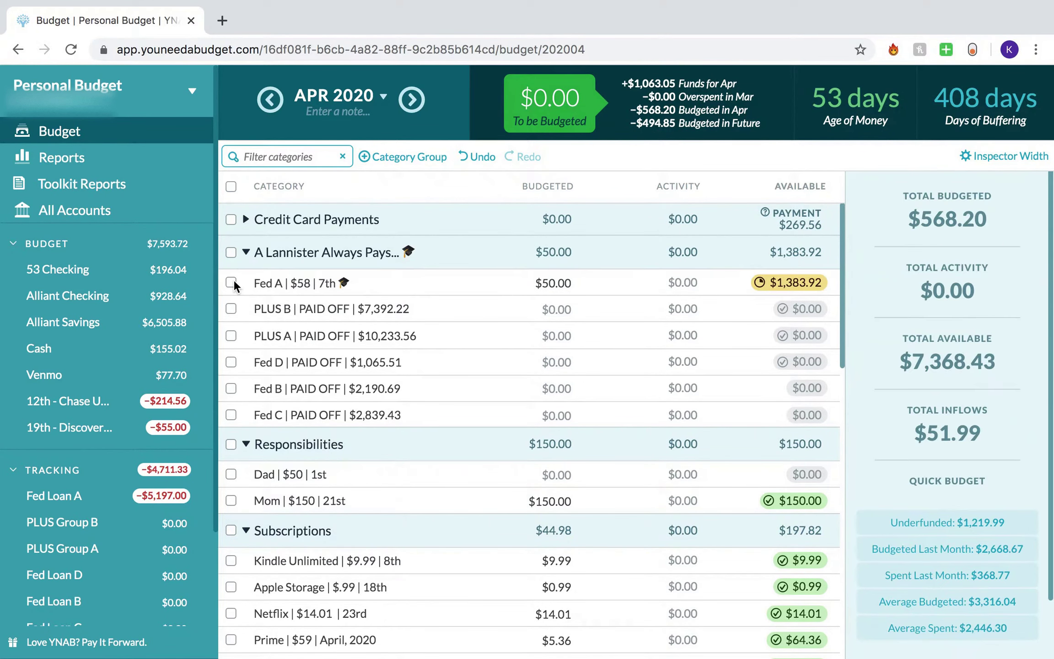
left_click(250, 255)
left_click(250, 255)
left_click(250, 255)
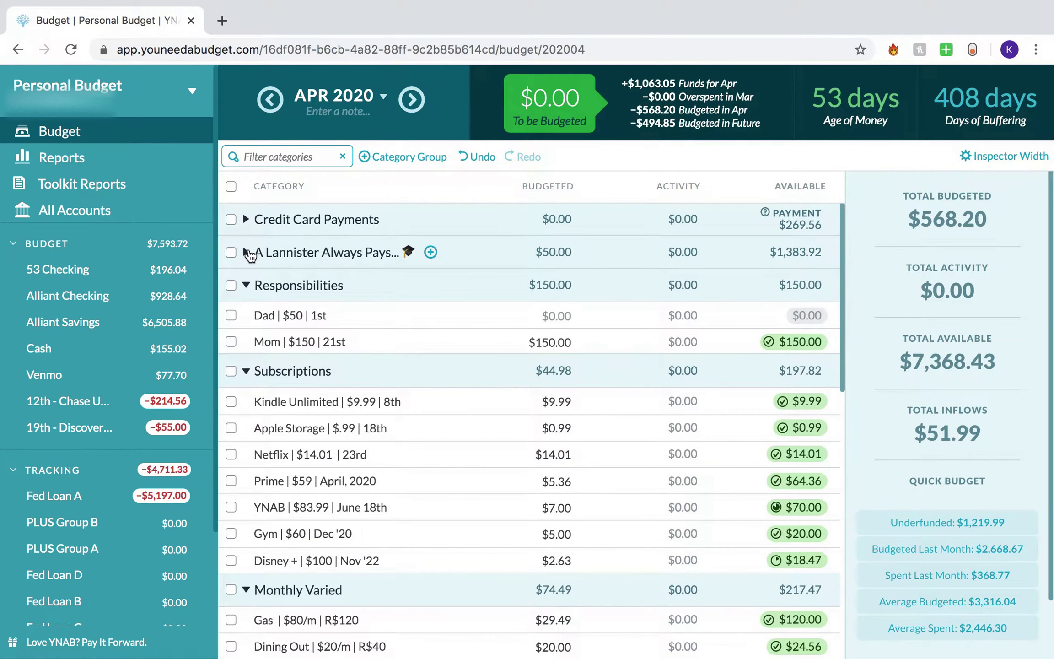
Record a 04/02/2020 Employer - VL inflow of $1,265.29 with memo 'april 3rd' in Alliant Checking.
left_click(123, 296)
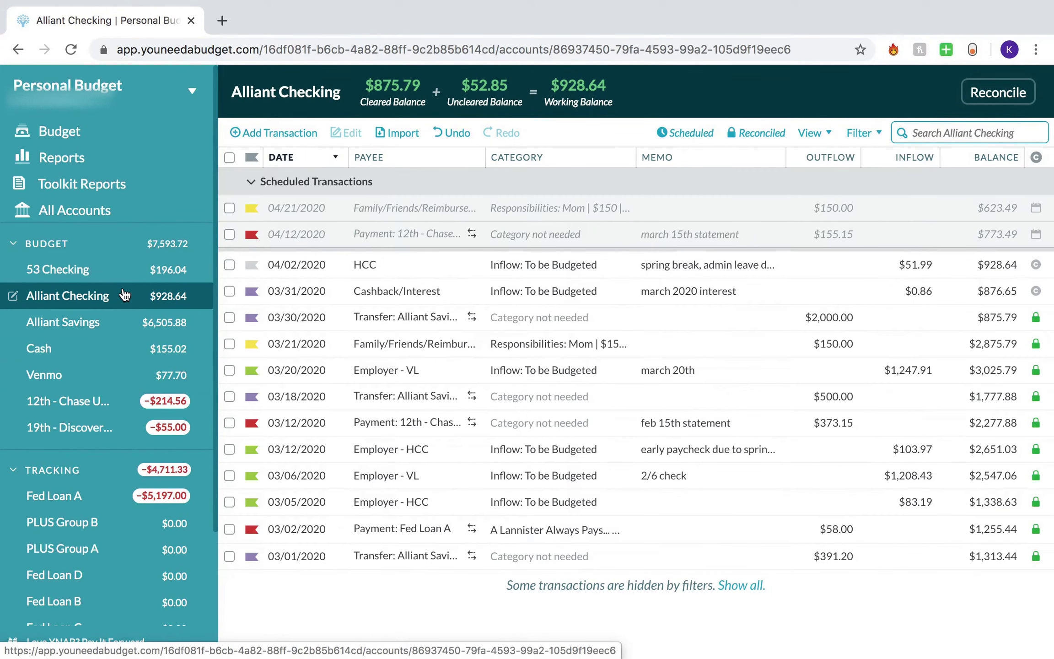
left_click(289, 137)
left_click(354, 284)
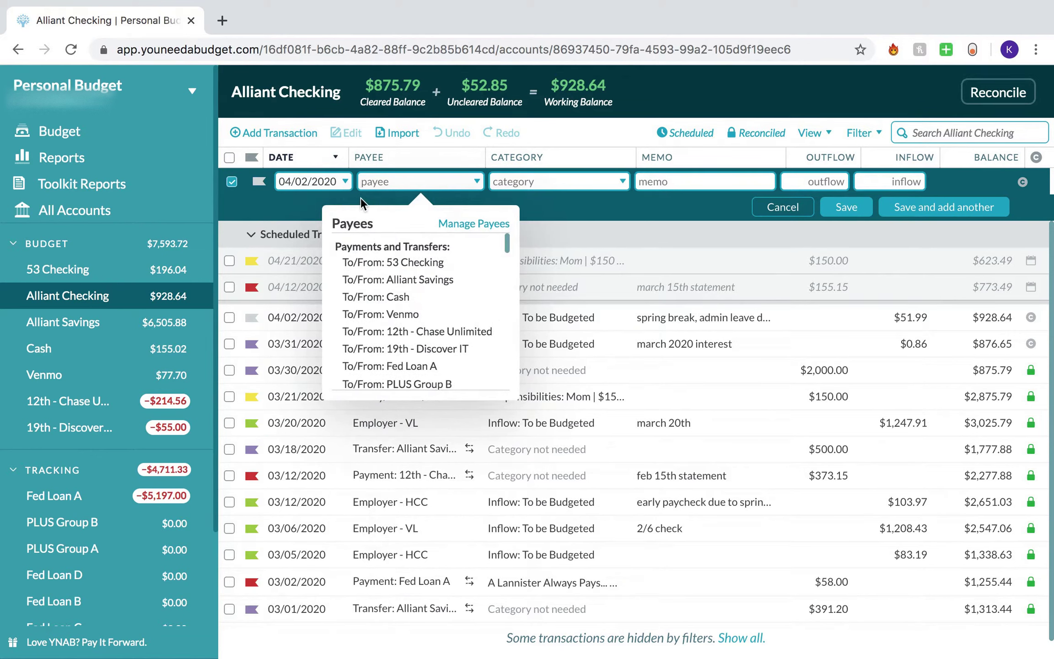
type("VL")
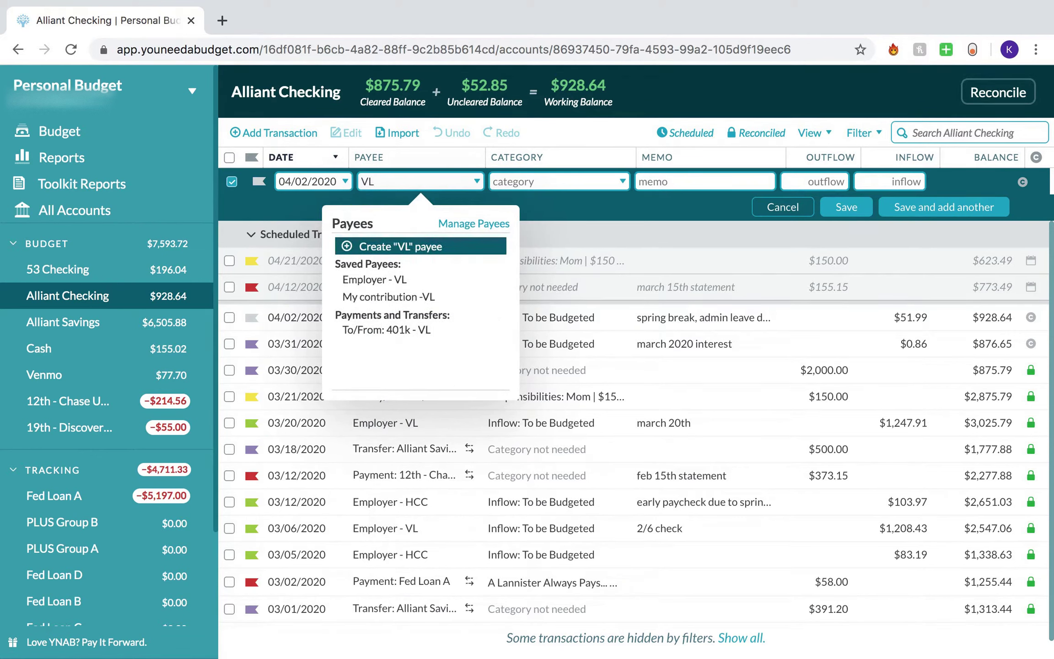
key("Down")
key("Return")
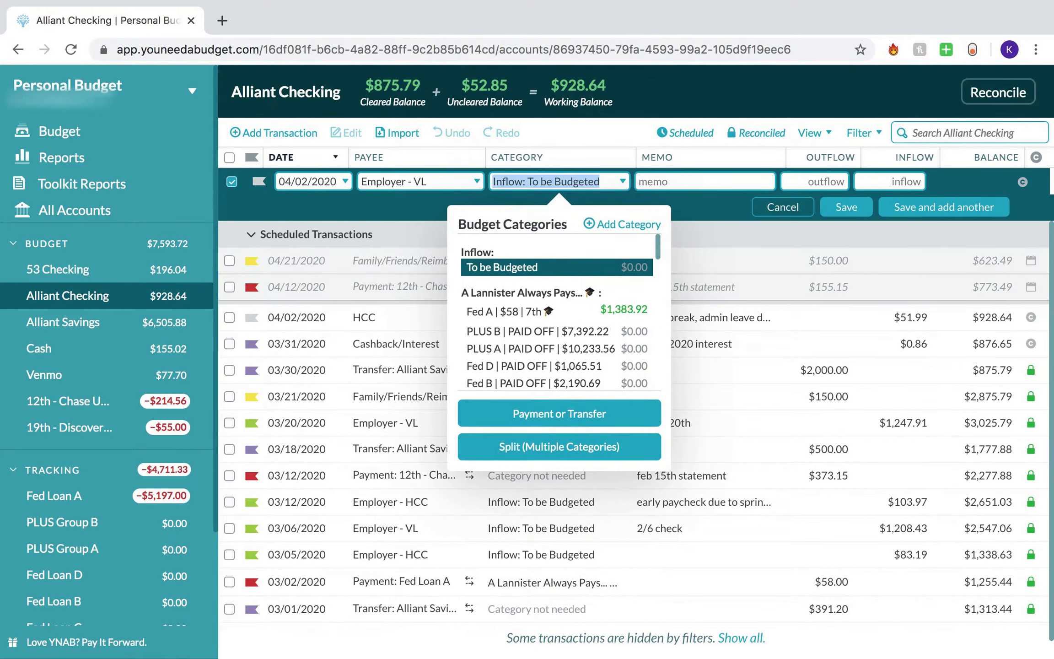
key("Tab")
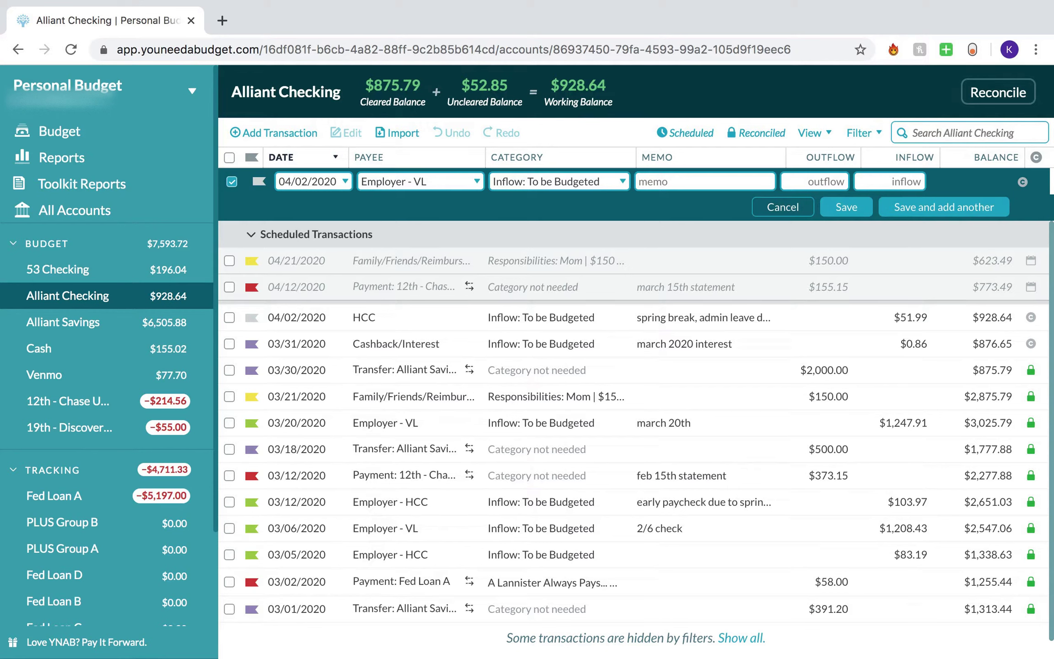
type("march")
key("BackSpace")
key("BackSpace")
key("BackSpace")
key("BackSpace")
key("BackSpace")
type("april 3rd")
key("Tab")
type("1265.29")
left_click(861, 203)
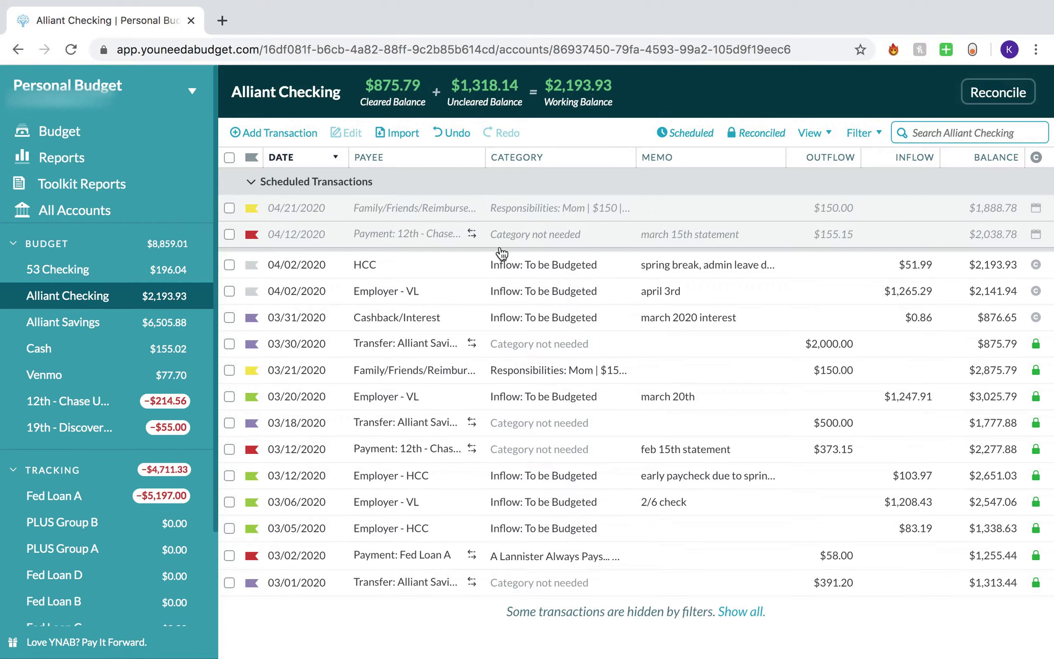
Flag the Employer - VL and HCC deposits green Employer Income, then go back to the budget.
left_click(249, 291)
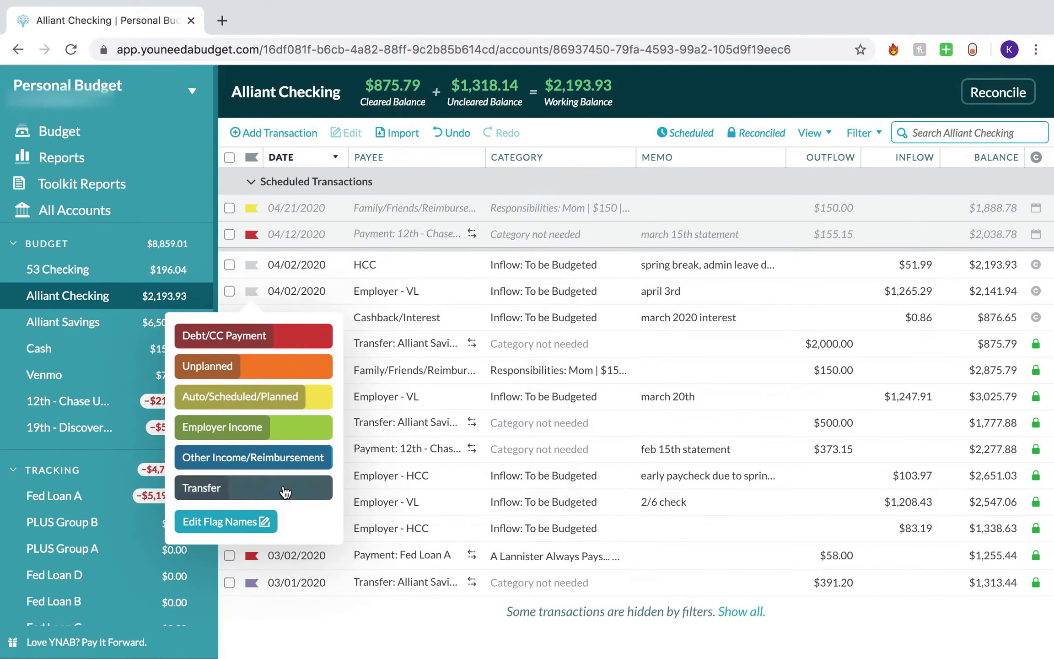
left_click(280, 425)
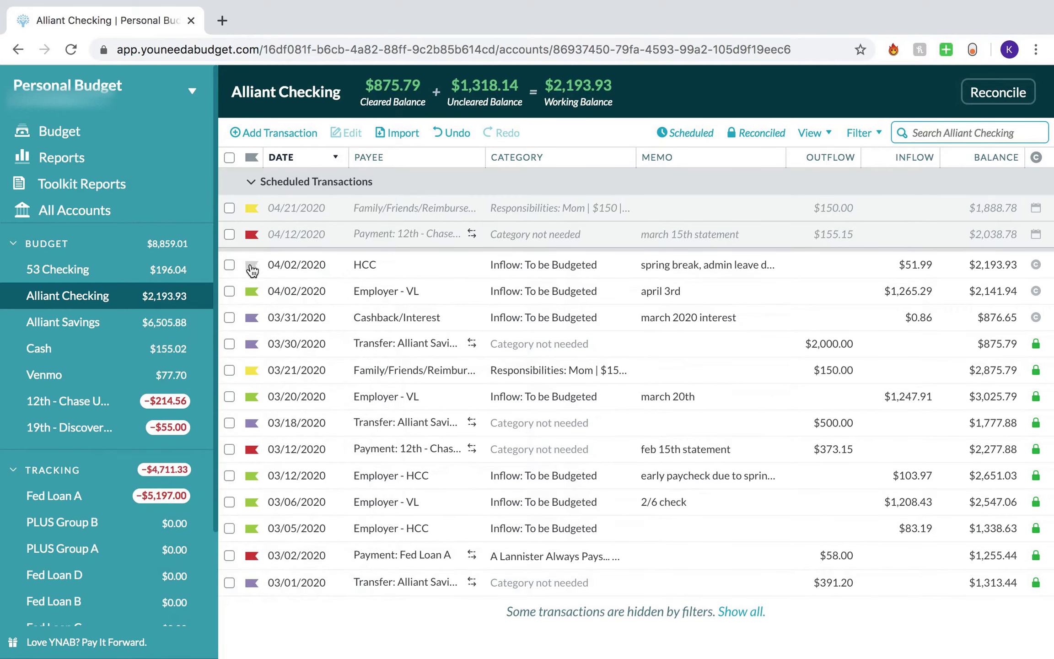
left_click(251, 265)
left_click(266, 405)
left_click(150, 132)
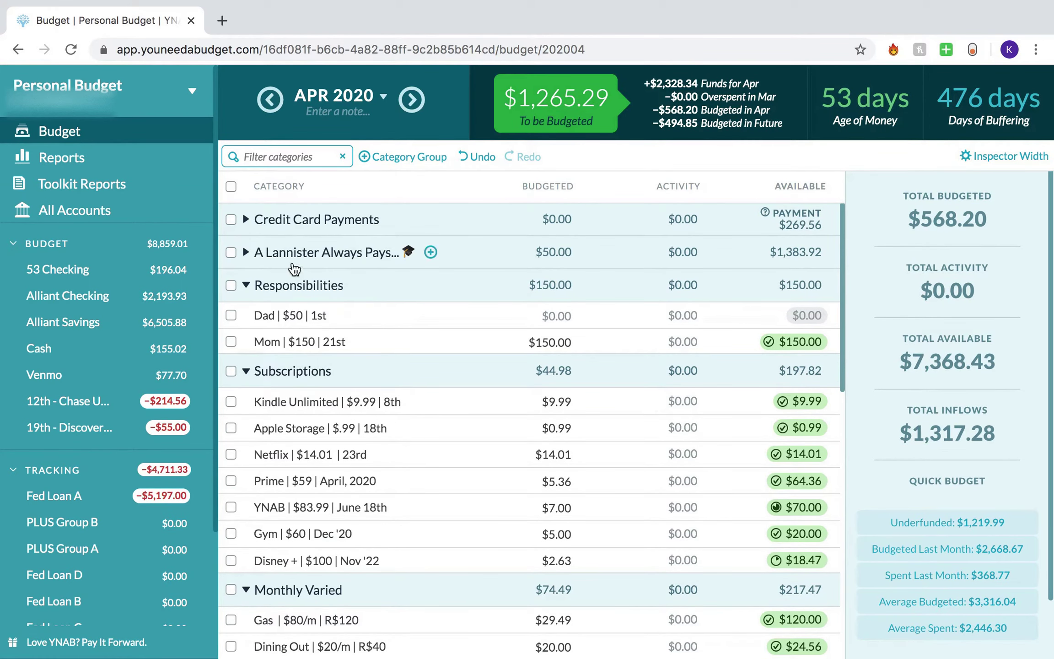
Budget $400 to IRA 2020 under Savings/Holdings, dropping To be Budgeted to $865.29.
scroll(320, 391, "down", 10)
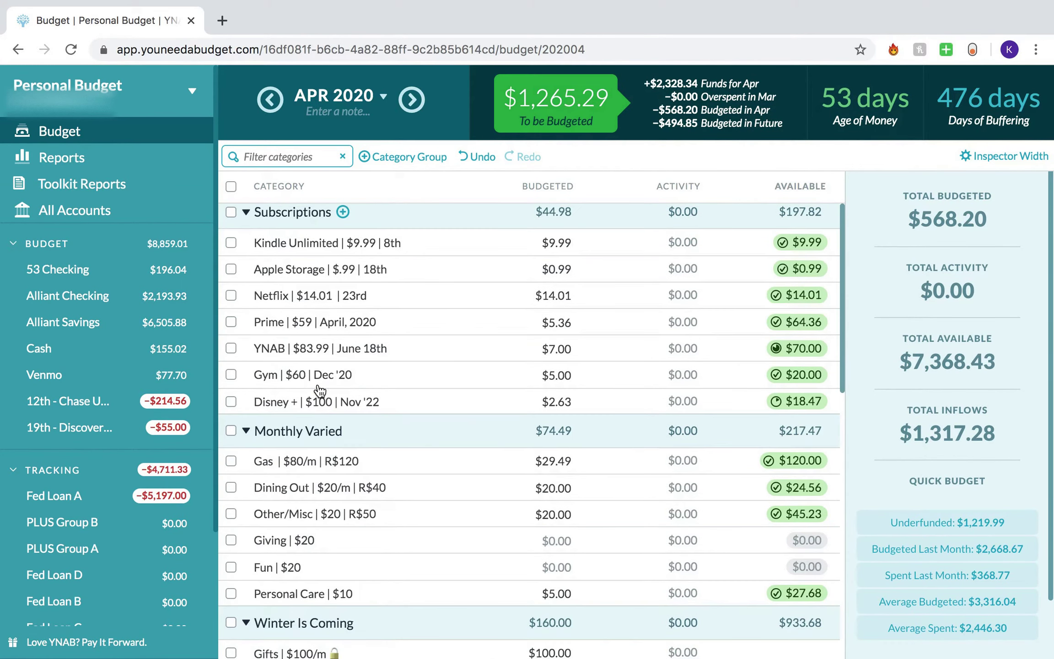
scroll(320, 392, "up", 2)
scroll(320, 392, "up", 1)
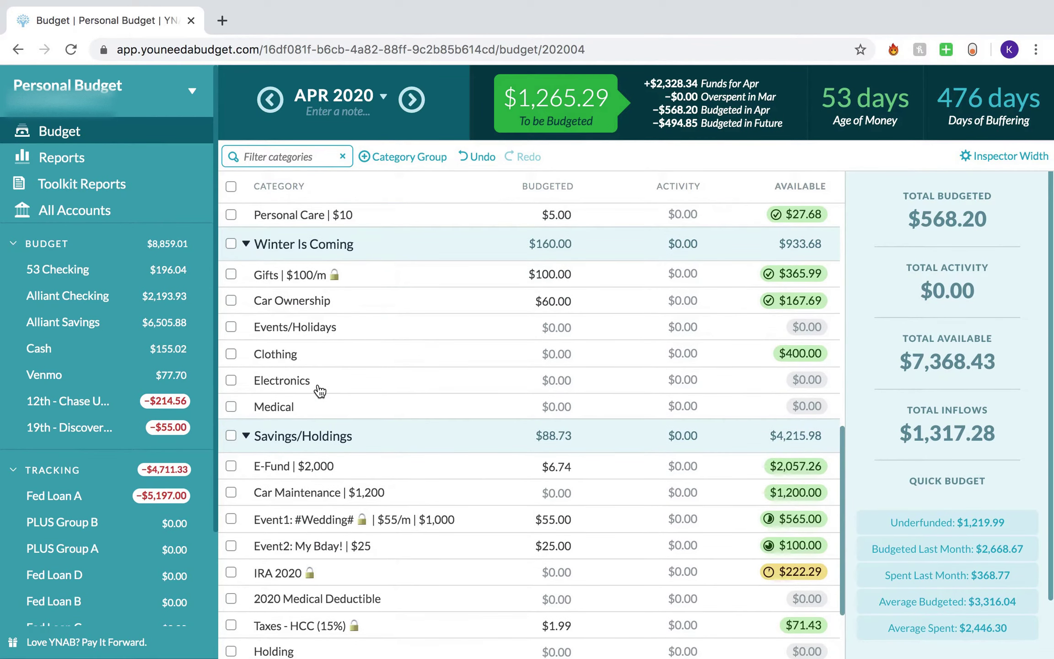
scroll(421, 496, "down", 2)
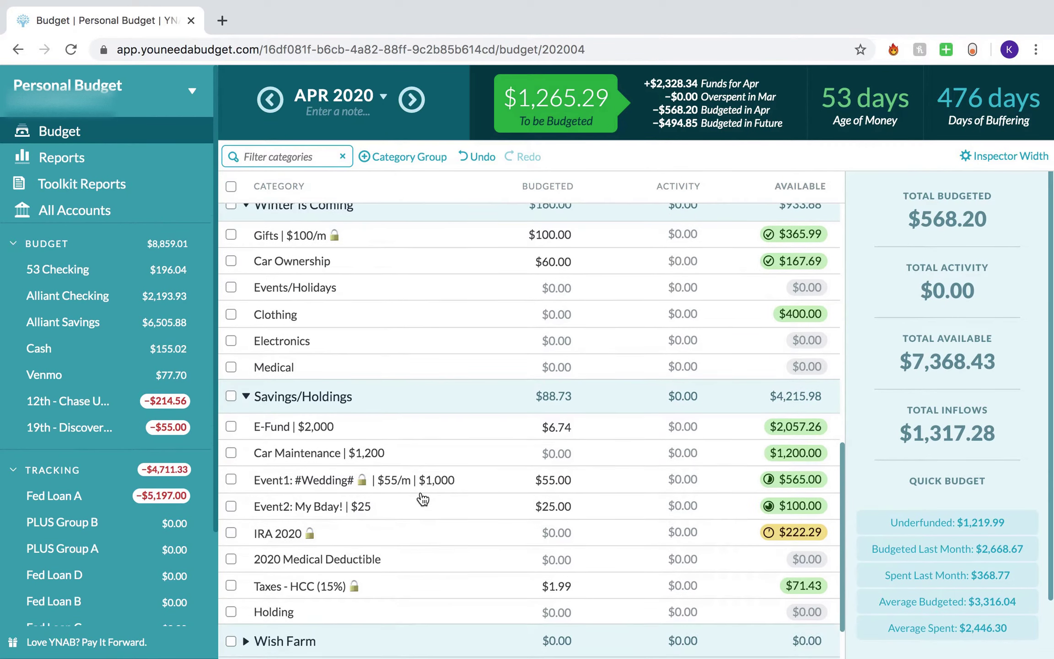
left_click(562, 531)
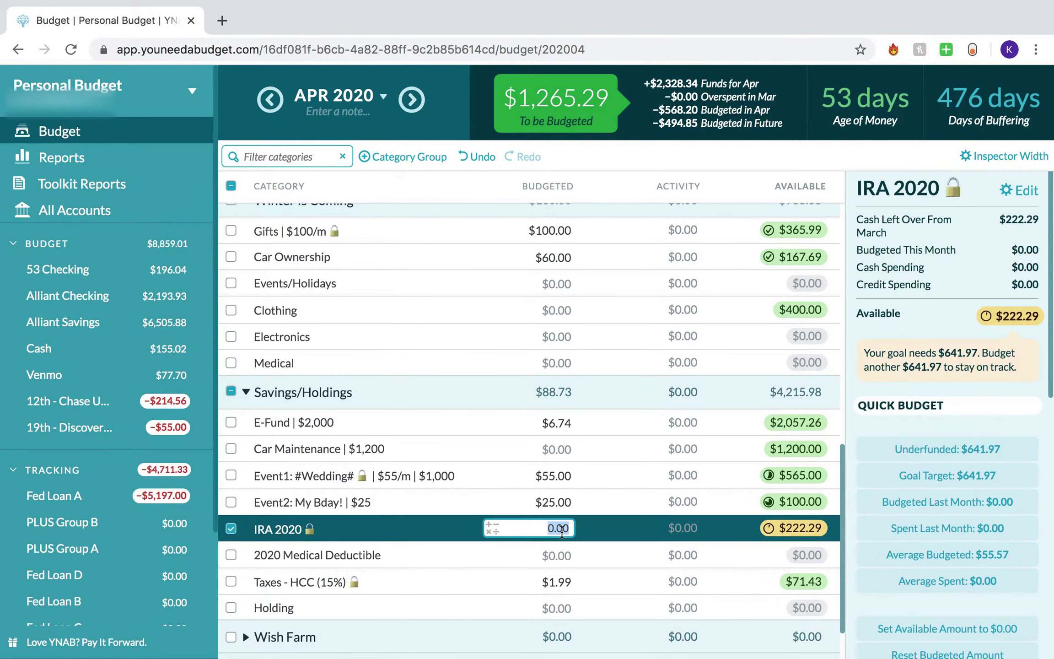
type("400")
key("Return")
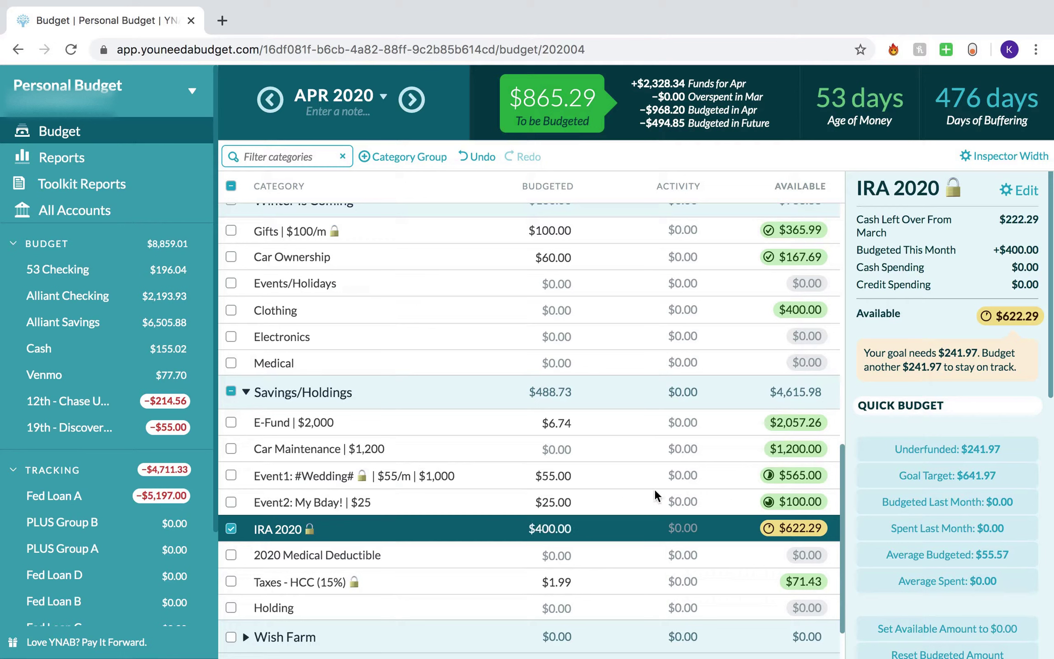
key("Return")
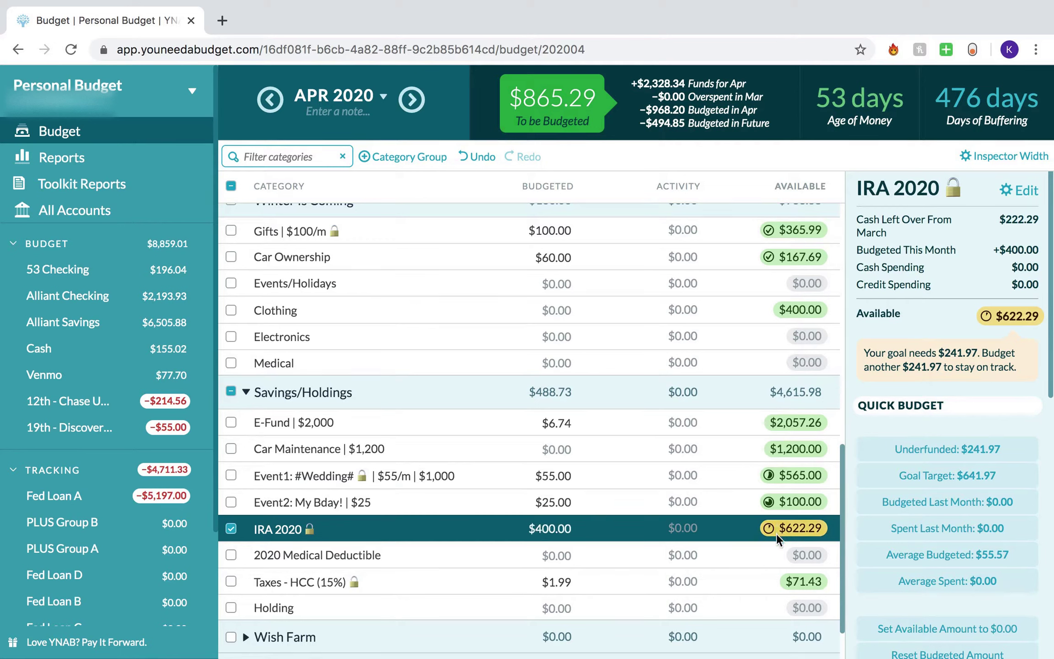
left_click(233, 524)
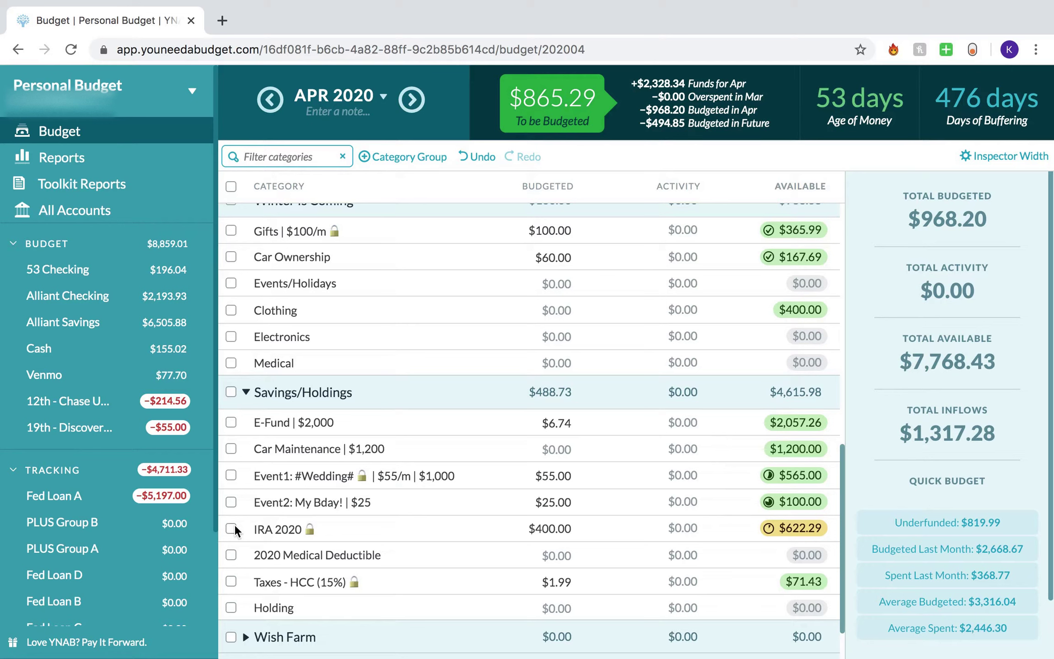
Budget $500 to 2020 Medical Deductible, leaving $365.29 to be budgeted.
left_click(567, 555)
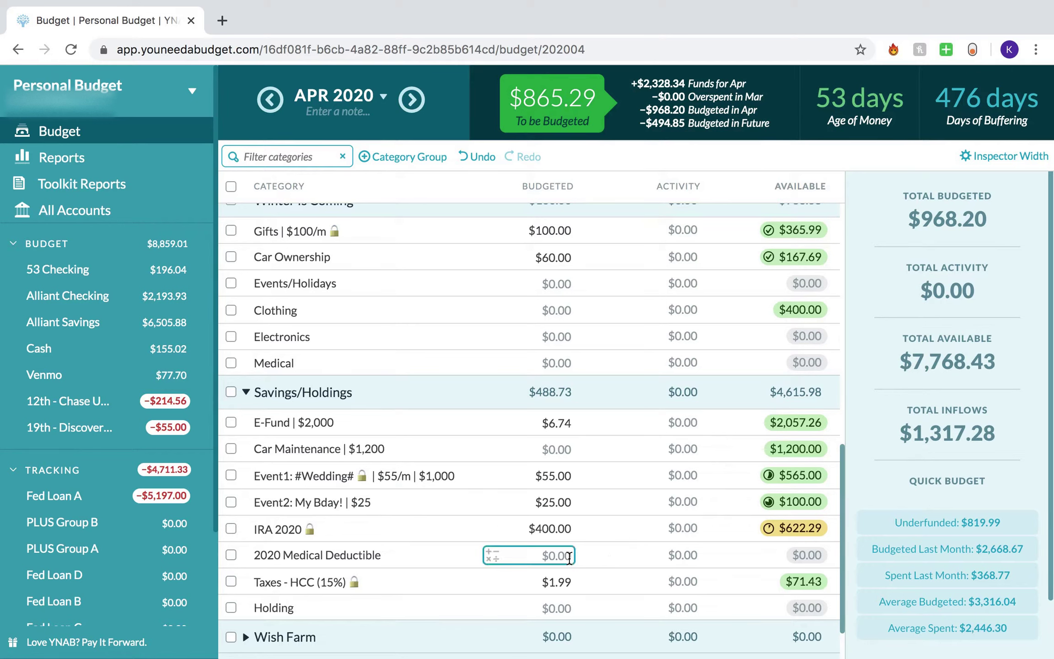
type("500")
key("Return")
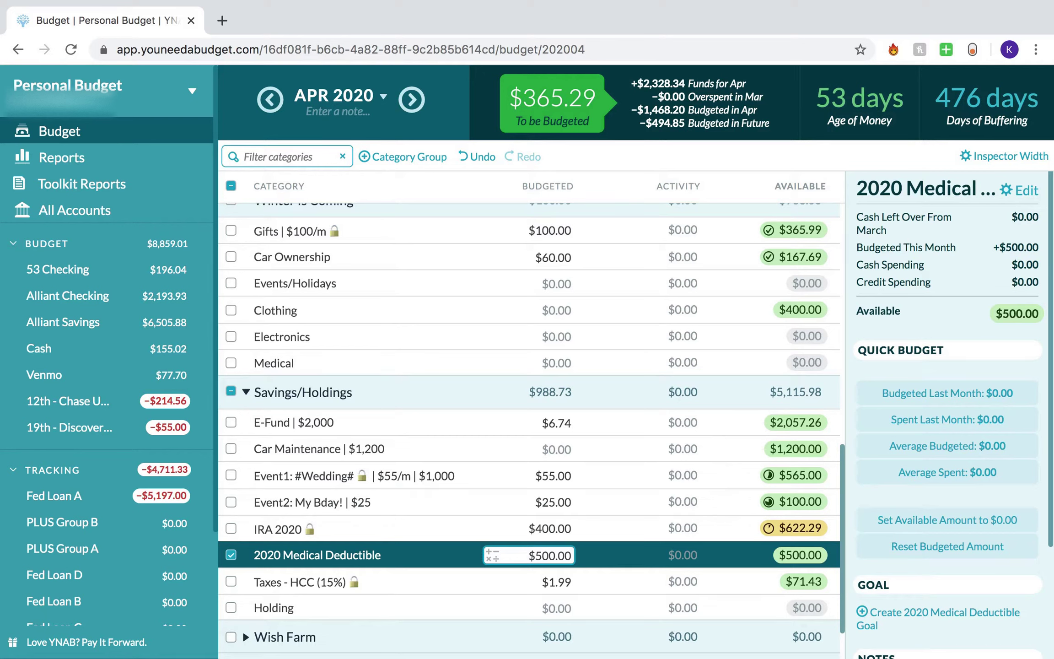
left_click(442, 556)
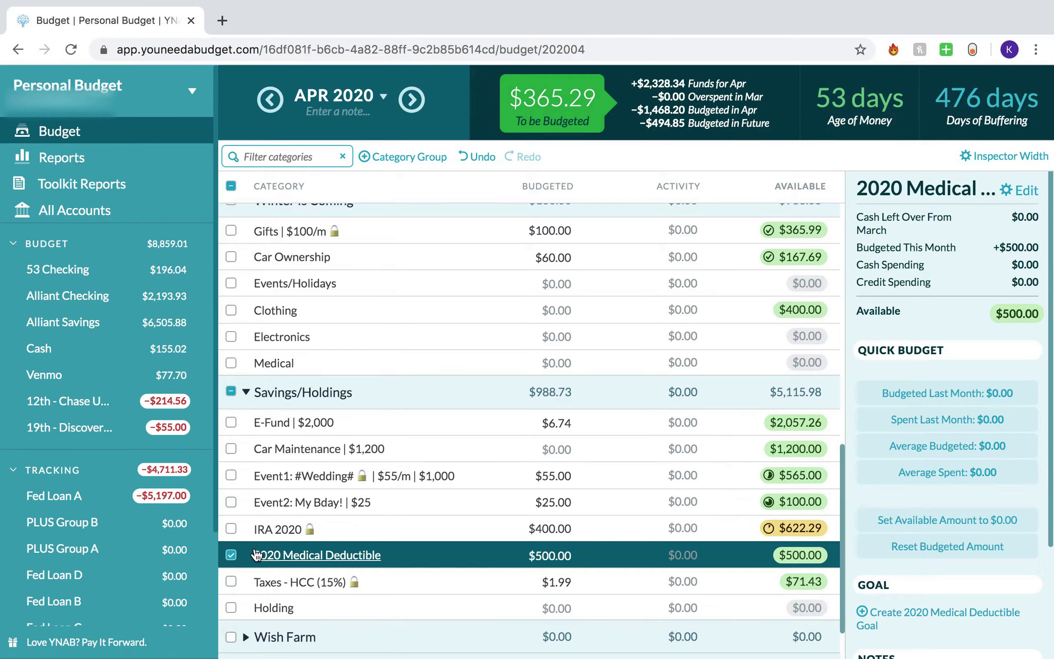
left_click(231, 554)
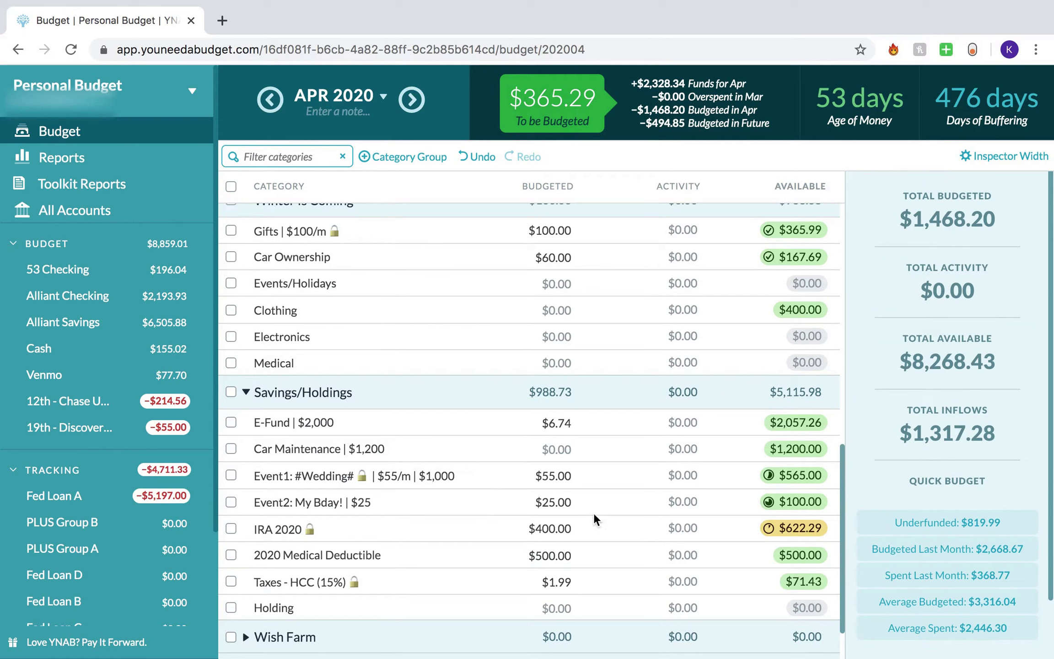
Rename the category to '2020 Medical Deductible | $1,600'.
left_click(562, 555)
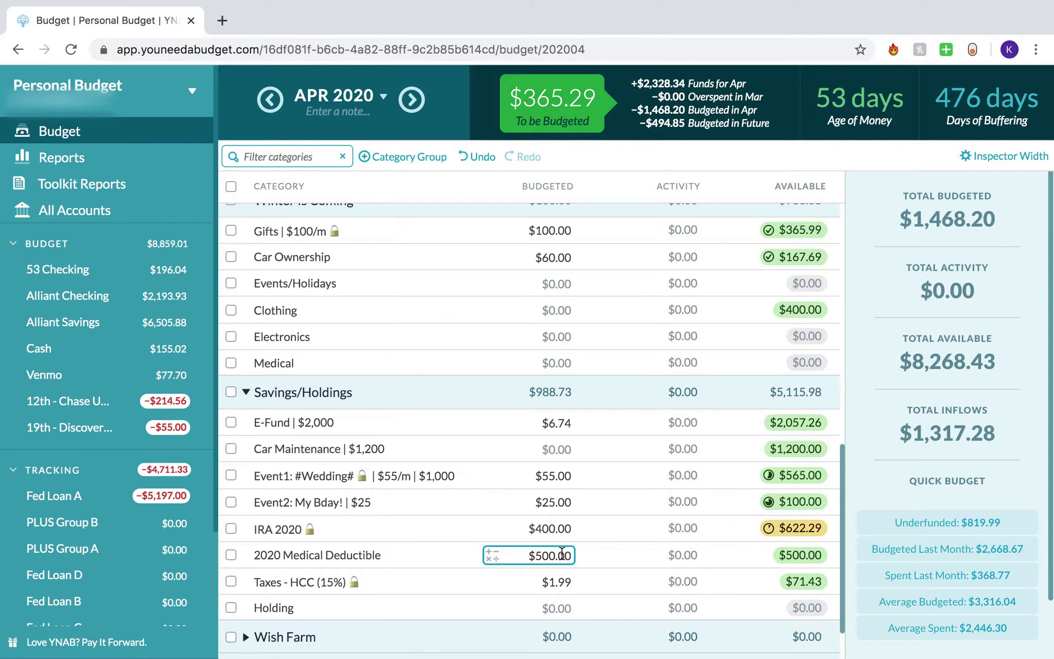
left_click(379, 556)
left_click(380, 555)
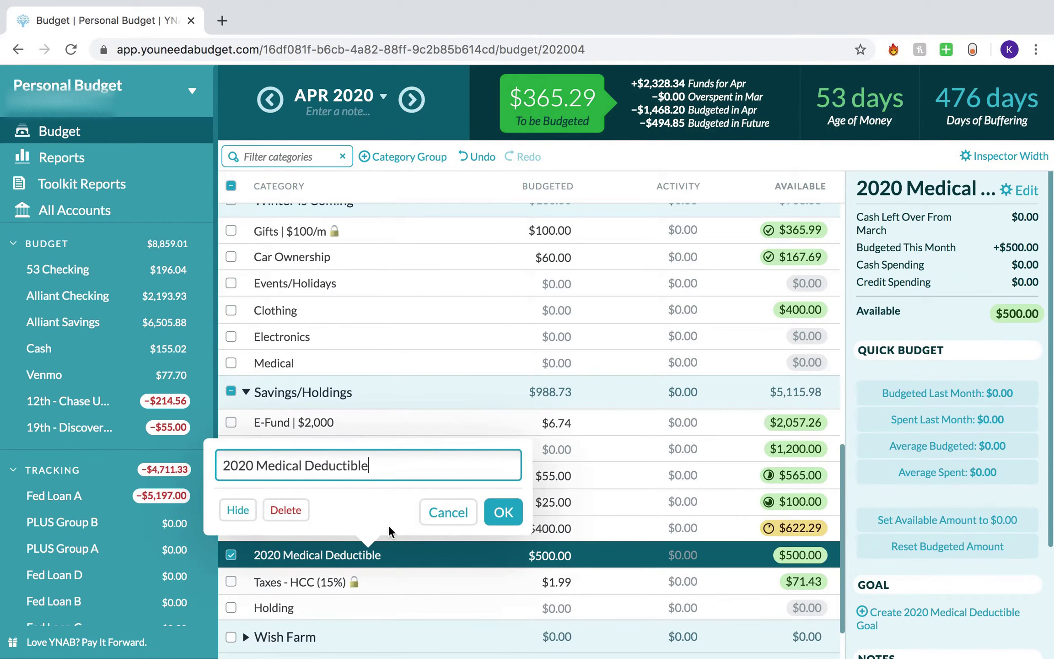
type("| $1,600")
key("Return")
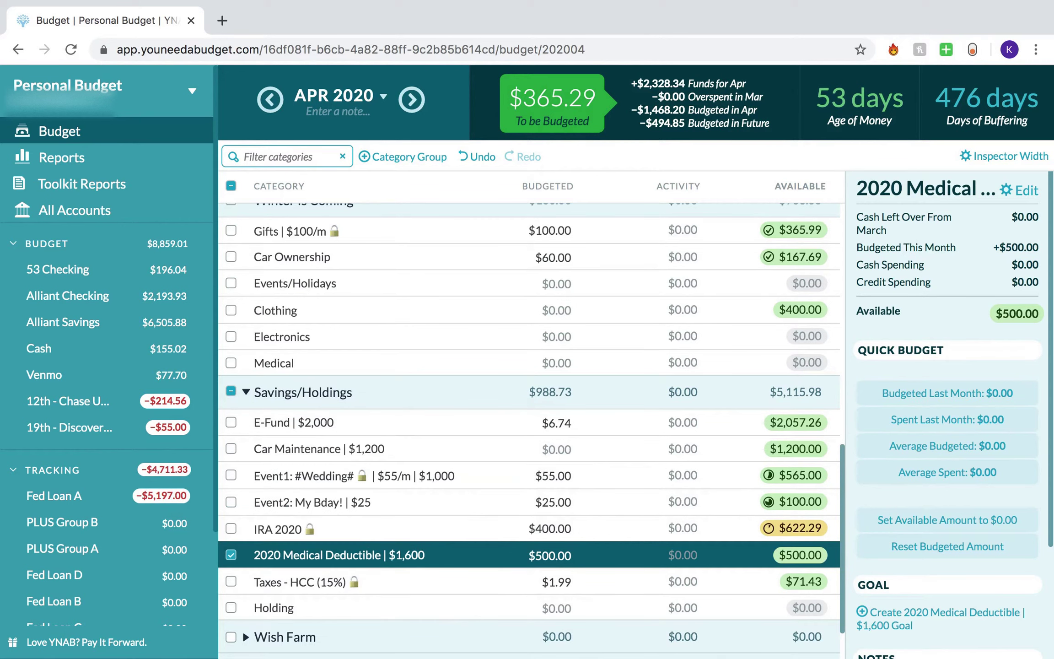
left_click(234, 552)
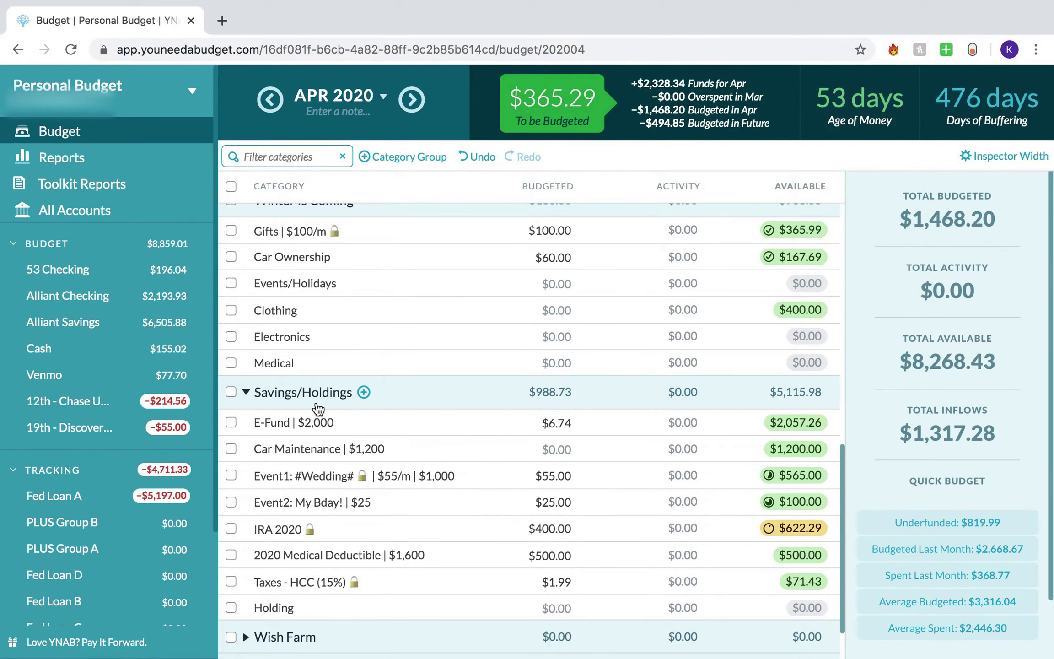
scroll(318, 409, "up", 2)
Add $365.29 to Fed A's existing $50.00 so it totals $415.29 and $0.00 remains.
scroll(318, 409, "up", 10)
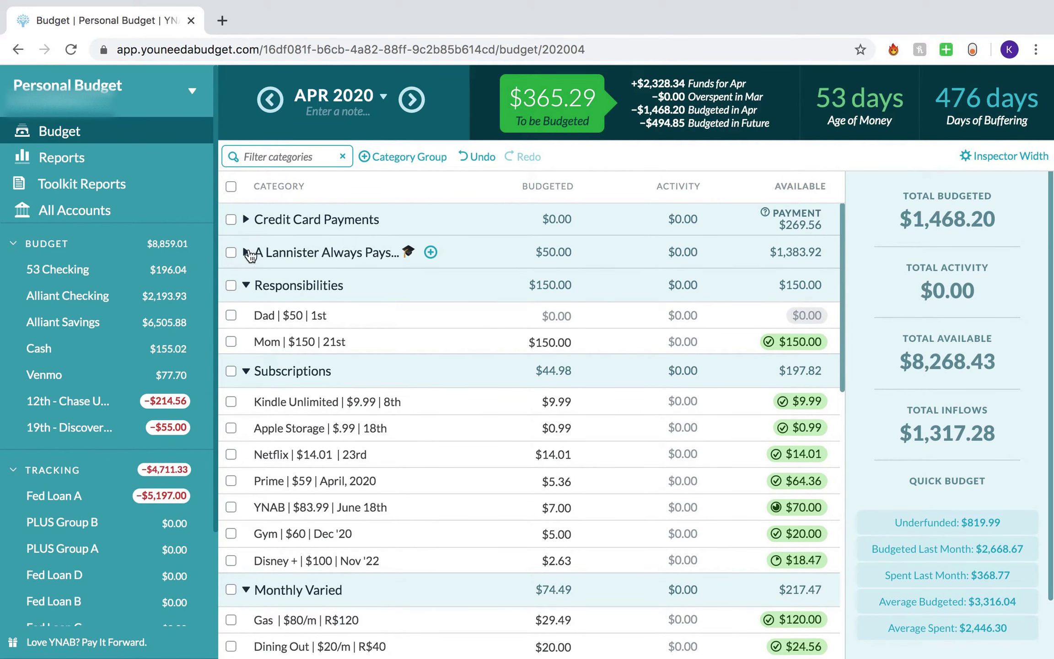
left_click(245, 252)
left_click(573, 279)
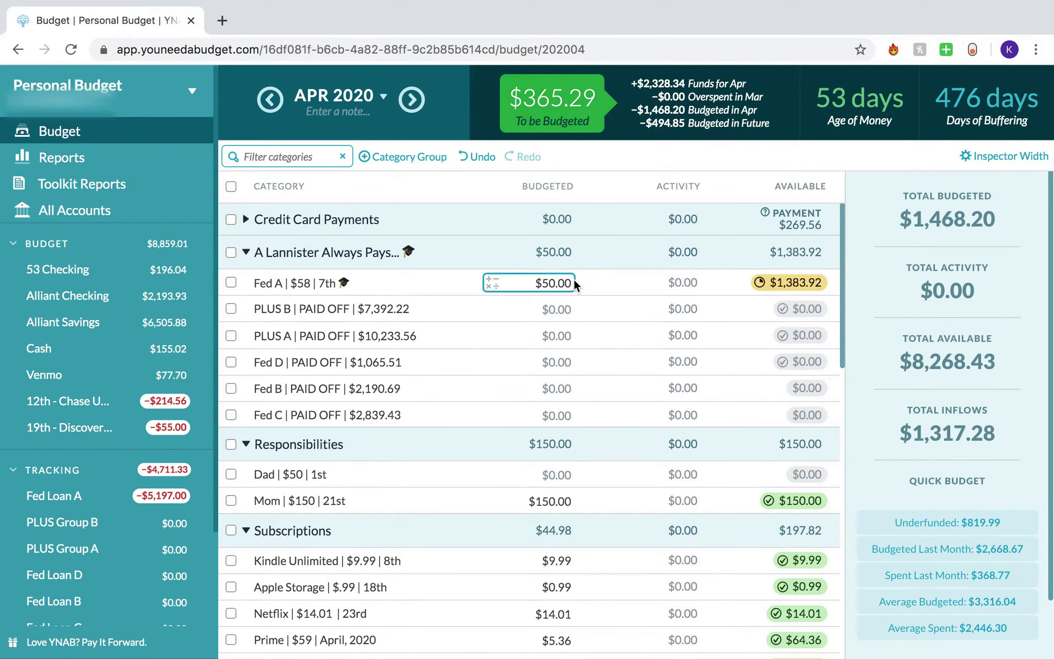
left_click(573, 281)
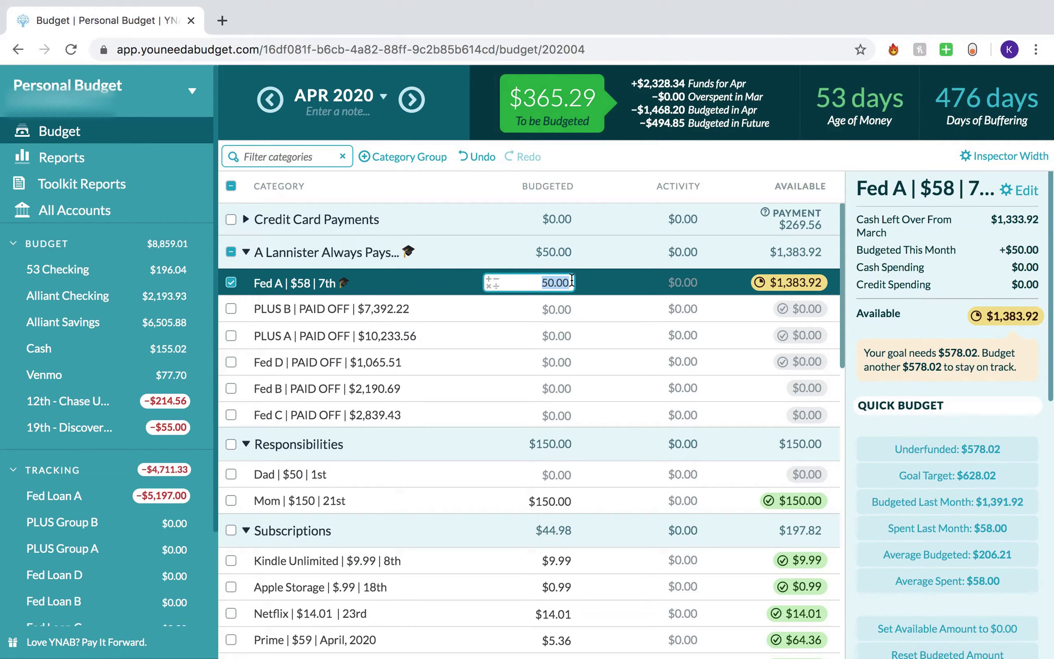
key("Right")
type("+")
type("36")
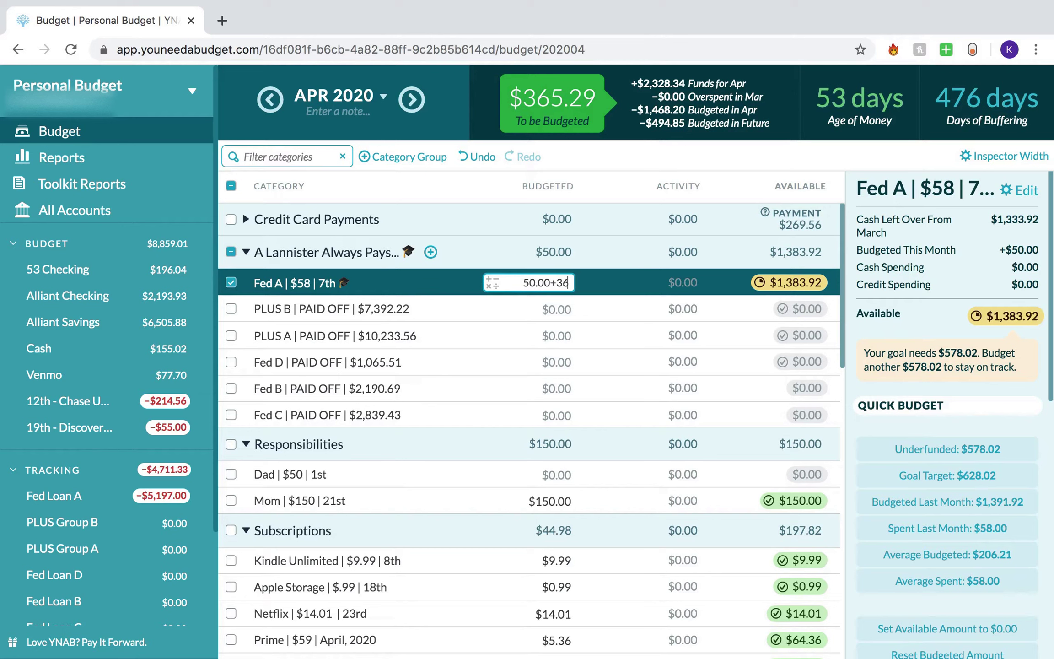
type("5.29")
key("Return")
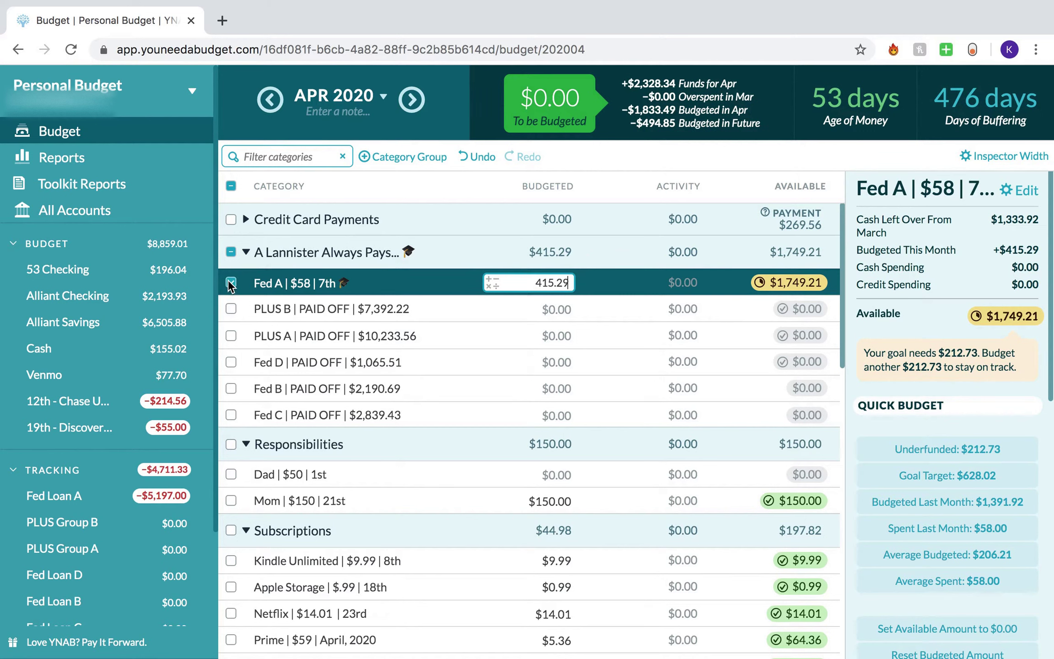
left_click(231, 283)
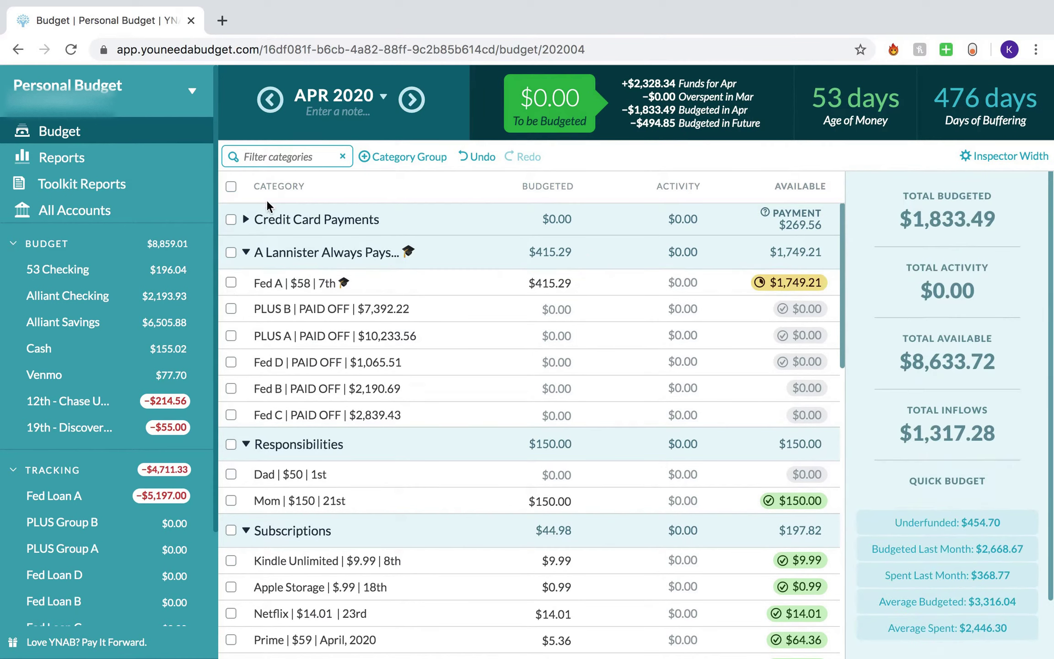
left_click(231, 283)
Deselect Fed A after reviewing its goal, then collapse its loan category group.
scroll(954, 405, "down", 5)
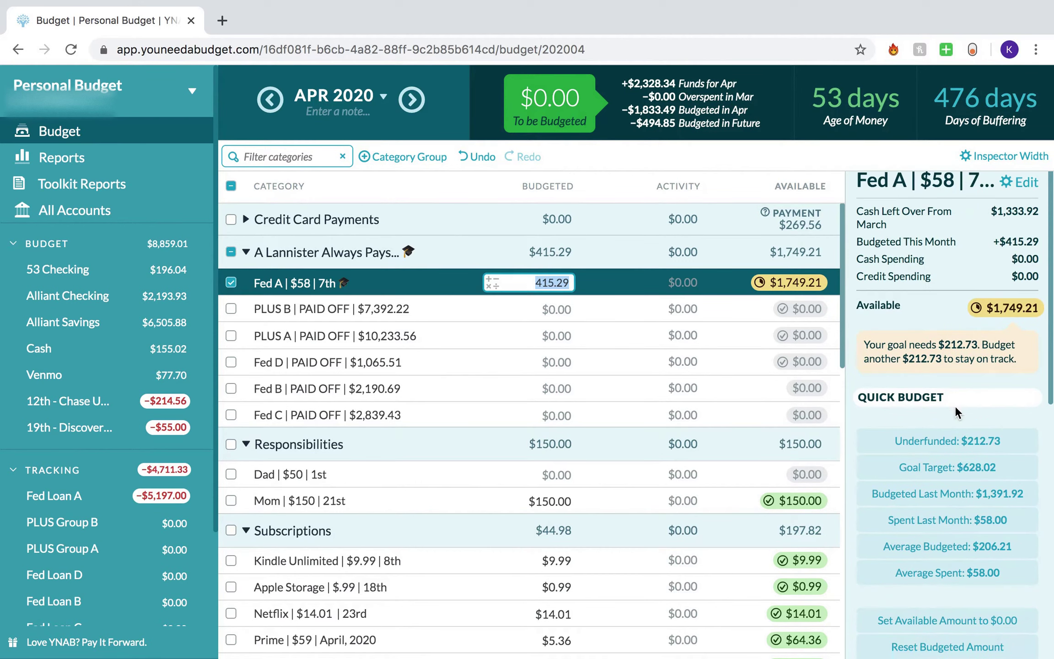
scroll(954, 406, "up", 2)
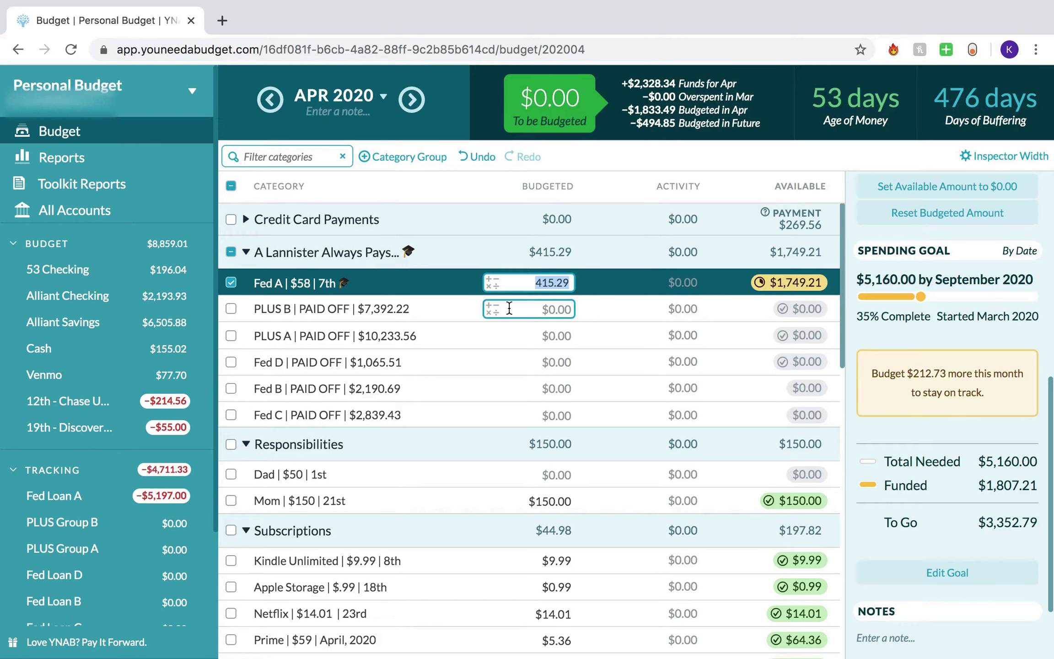
left_click(230, 280)
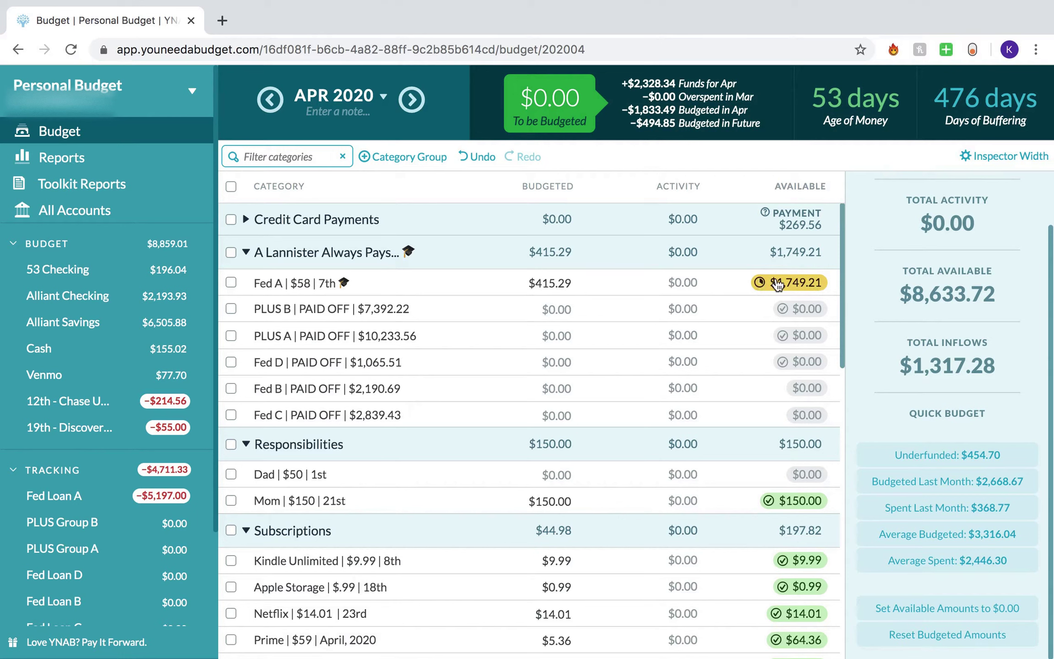
mouse_move(799, 291)
left_click(246, 252)
Check the Electronics and Personal Care budgeted amounts, leaving them unchanged.
scroll(364, 339, "down", 5)
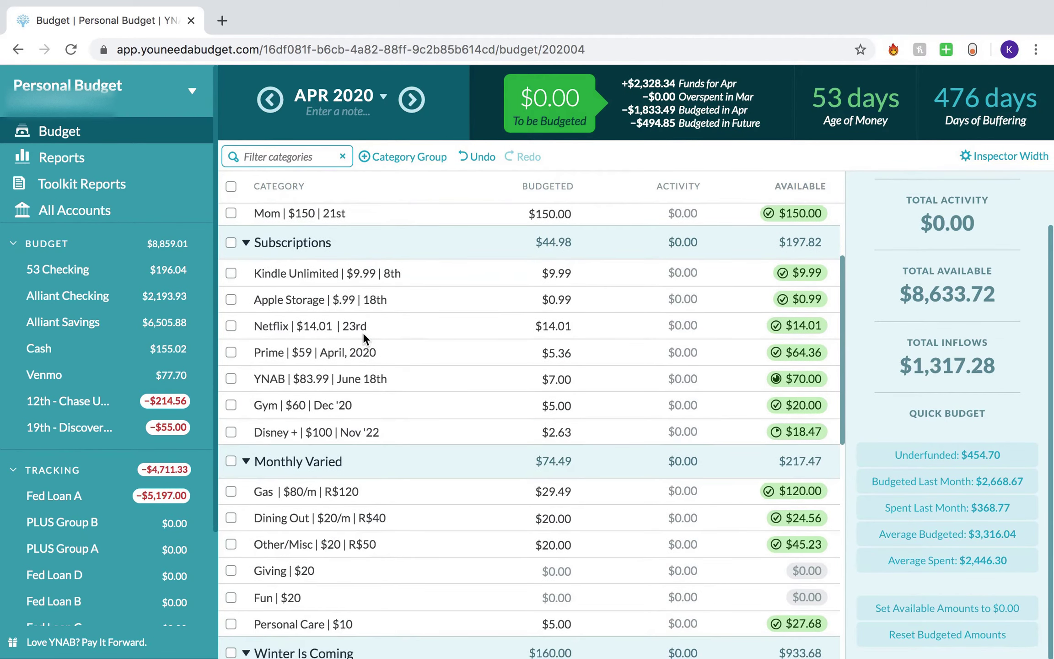
scroll(363, 333, "down", 4)
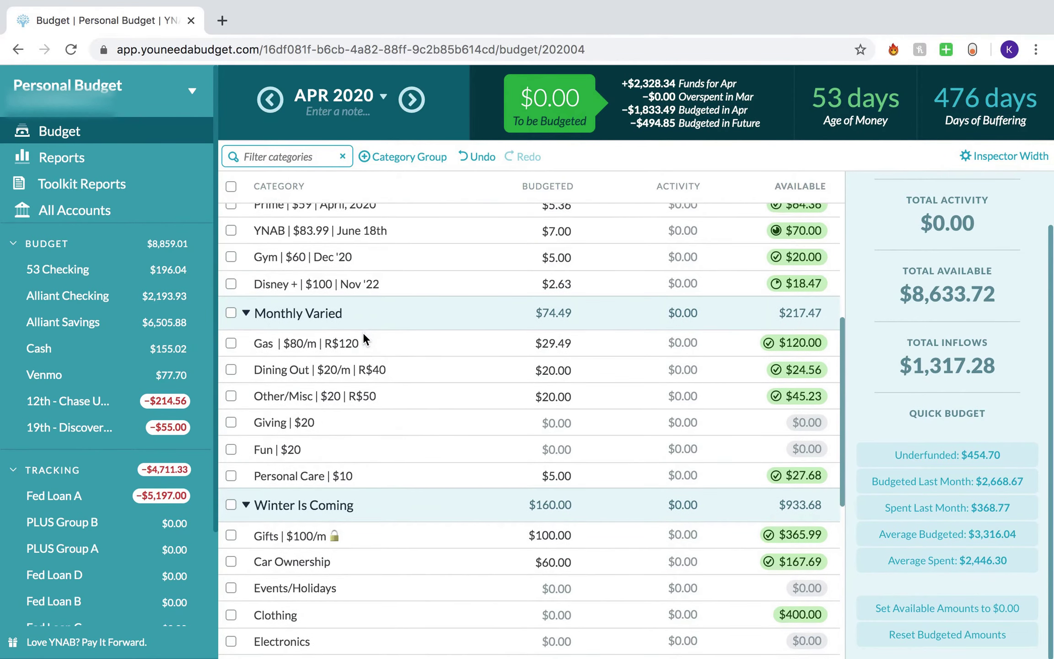
scroll(364, 339, "down", 4)
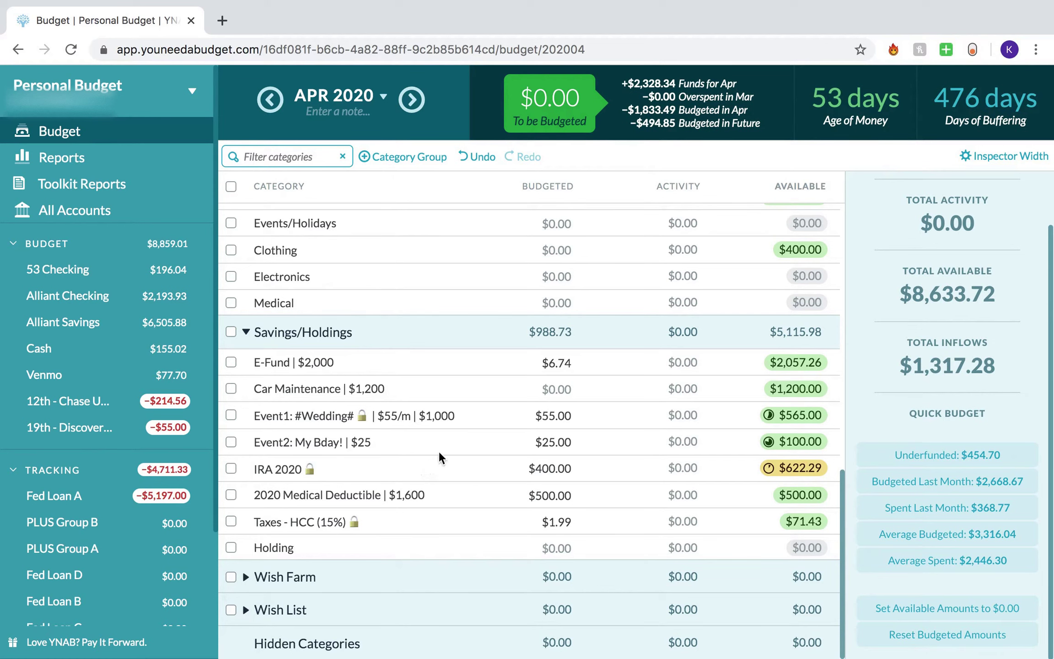
scroll(576, 342, "up", 3)
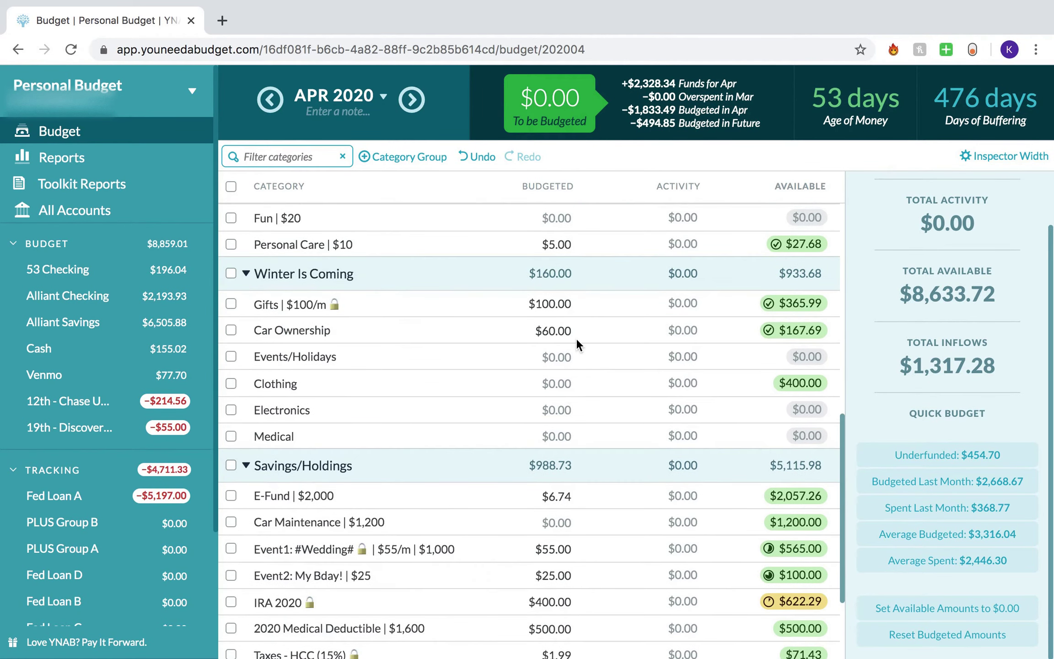
left_click(503, 423)
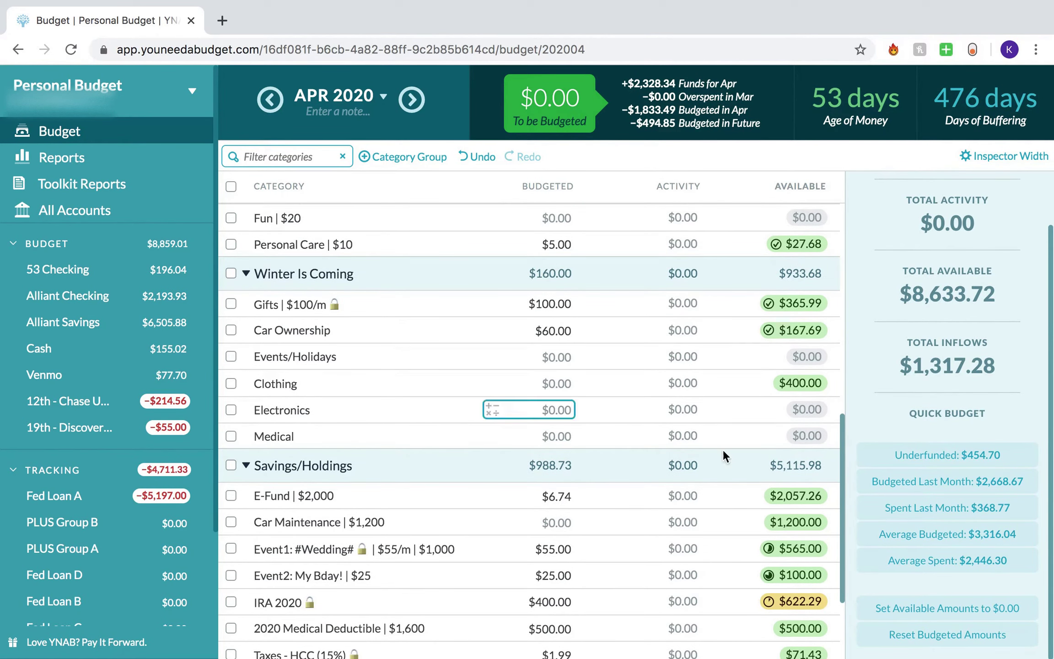
key("Tab")
scroll(494, 407, "up", 4)
left_click(573, 426)
key("Escape")
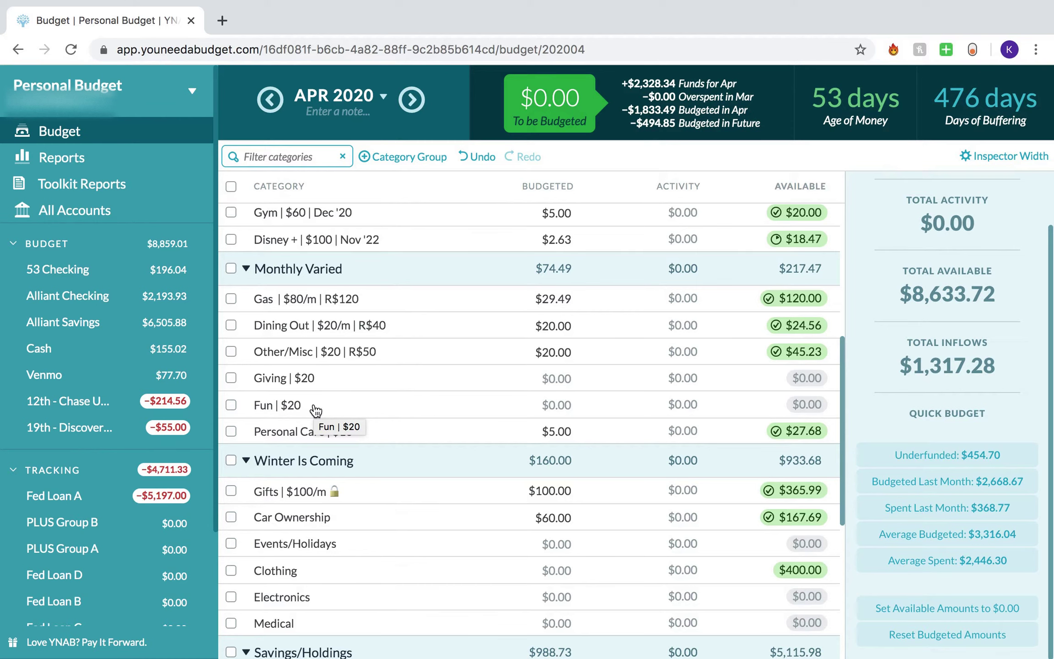
scroll(315, 410, "up", 7)
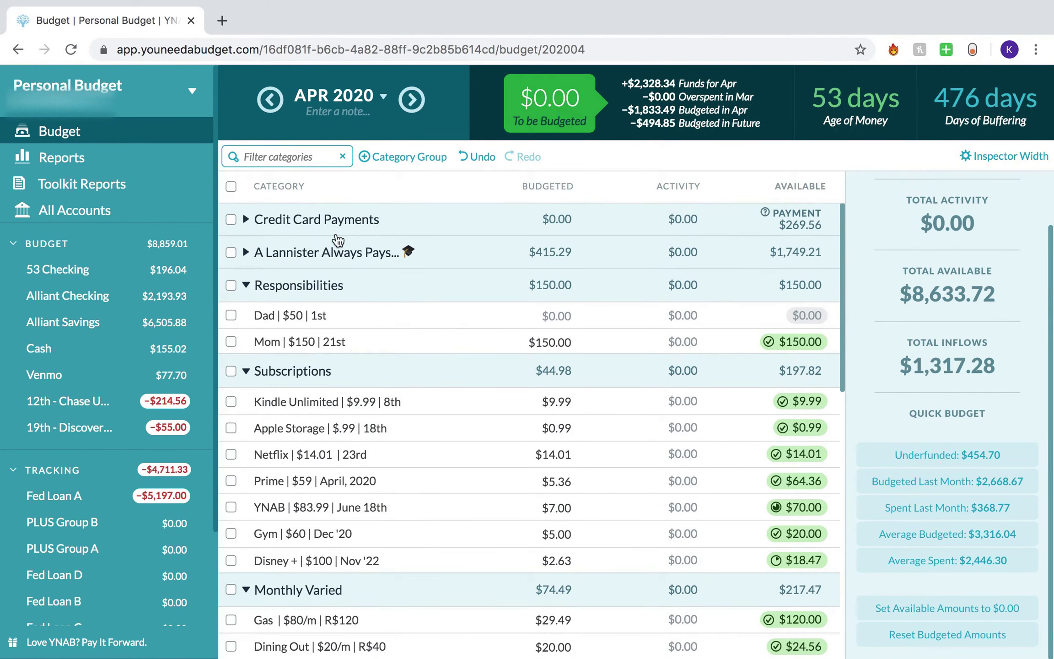
scroll(257, 298, "down", 2)
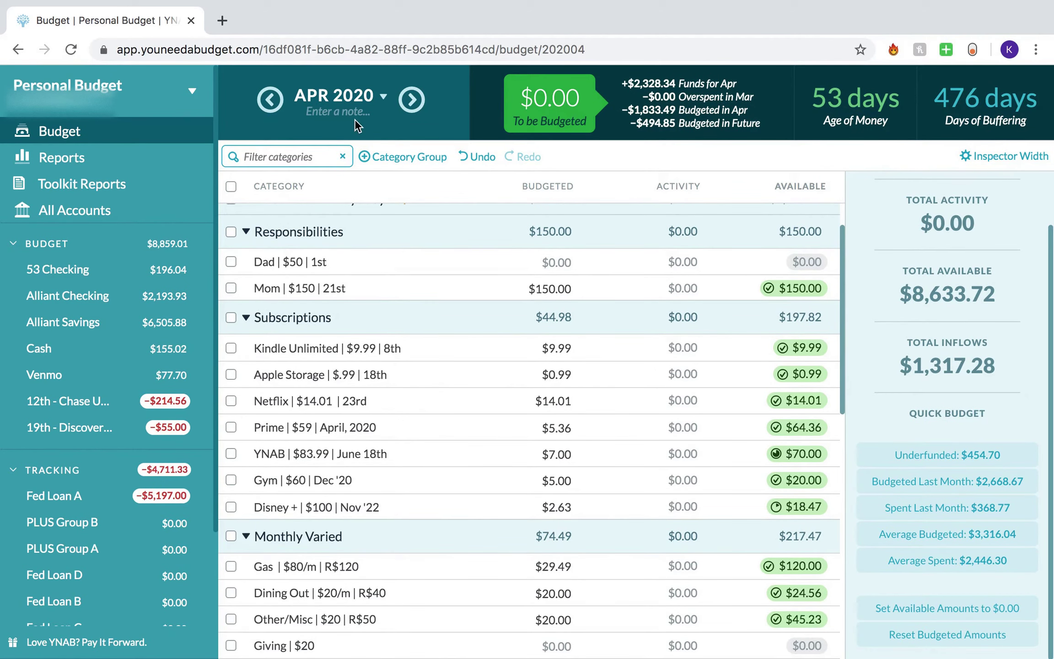
left_click(410, 101)
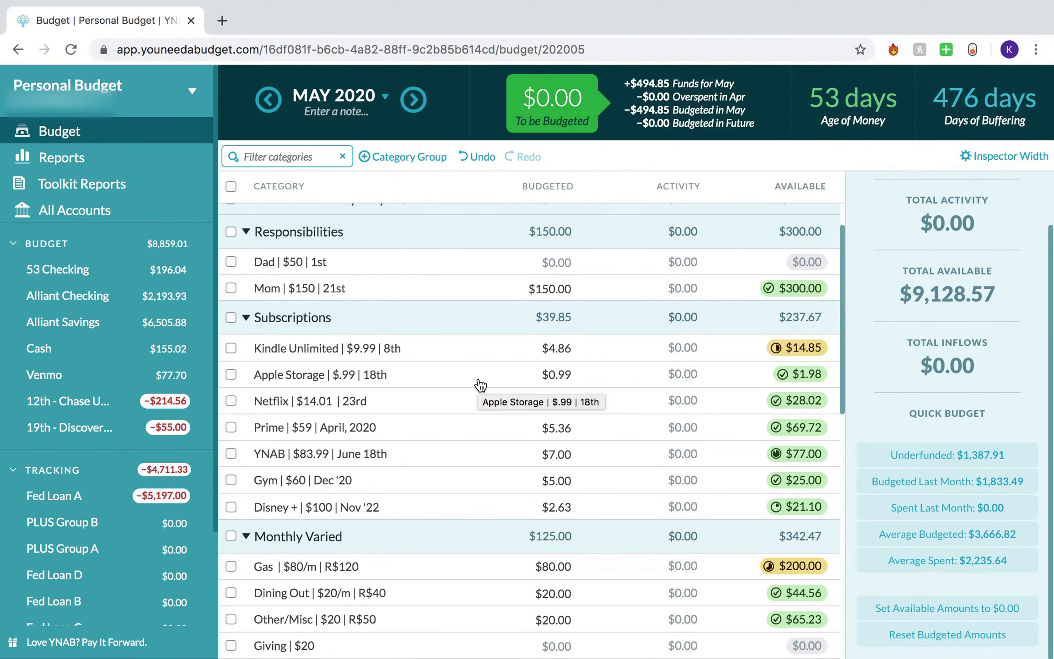
scroll(480, 385, "down", 10)
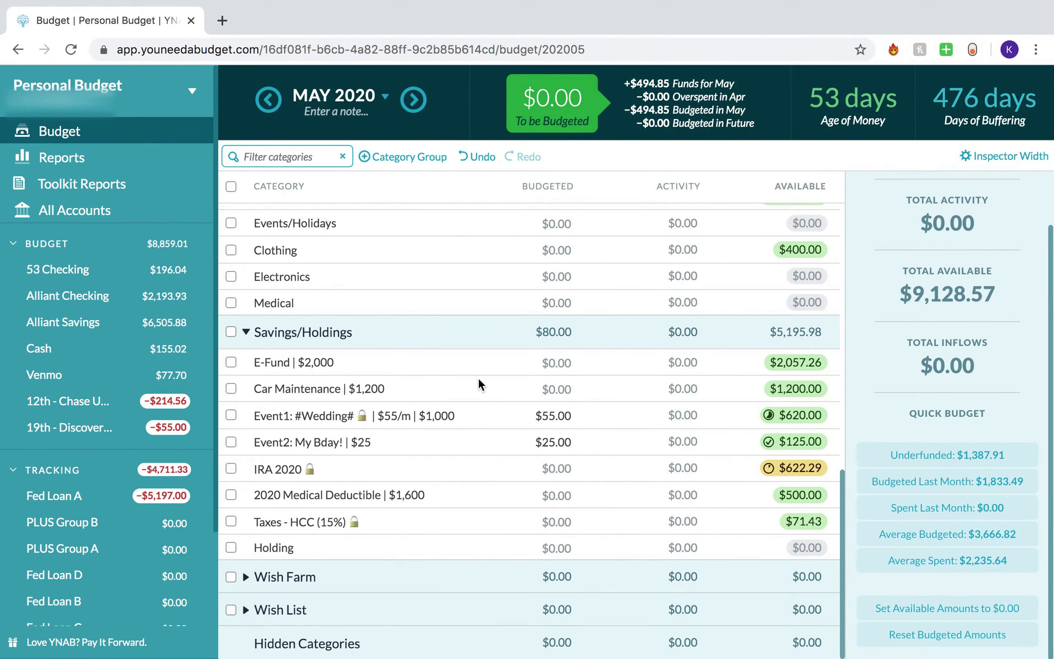
scroll(478, 377, "up", 10)
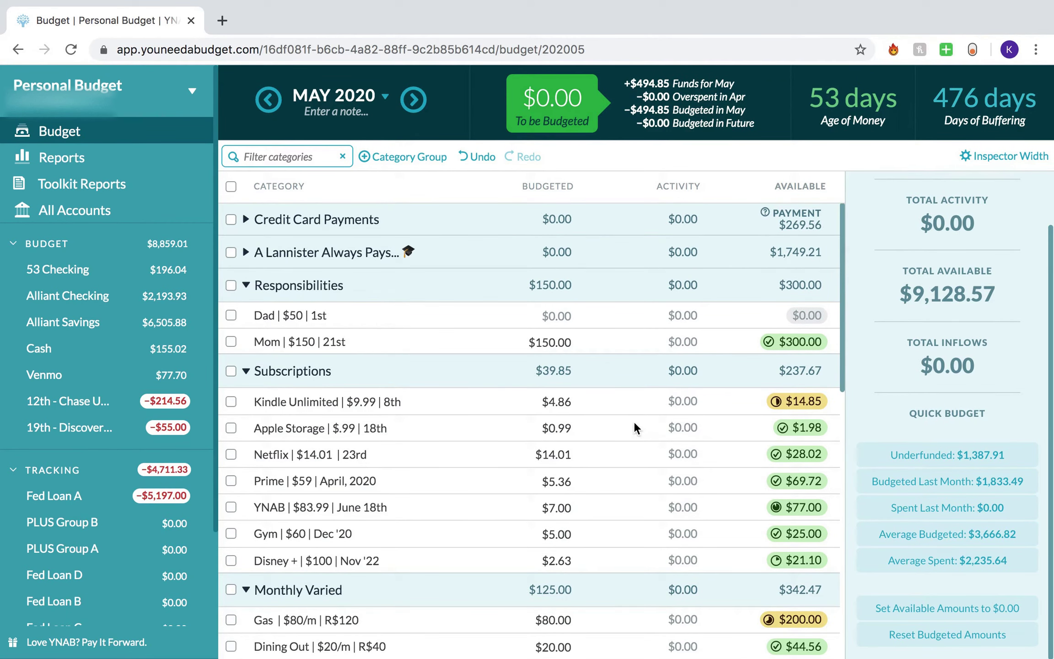
left_click(625, 410)
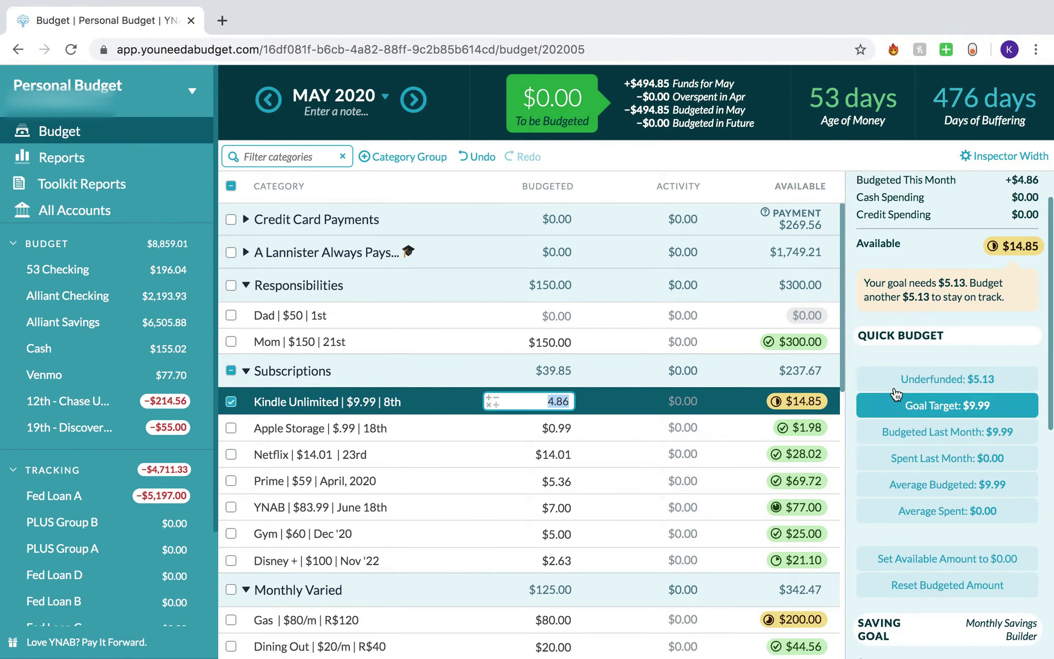
left_click(231, 401)
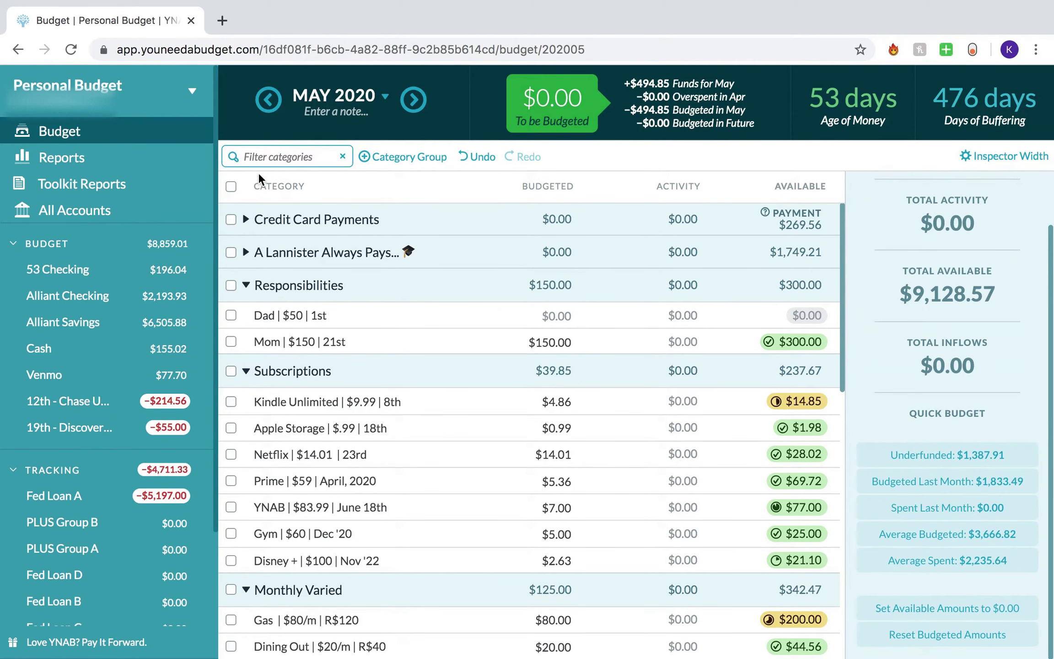
left_click(262, 119)
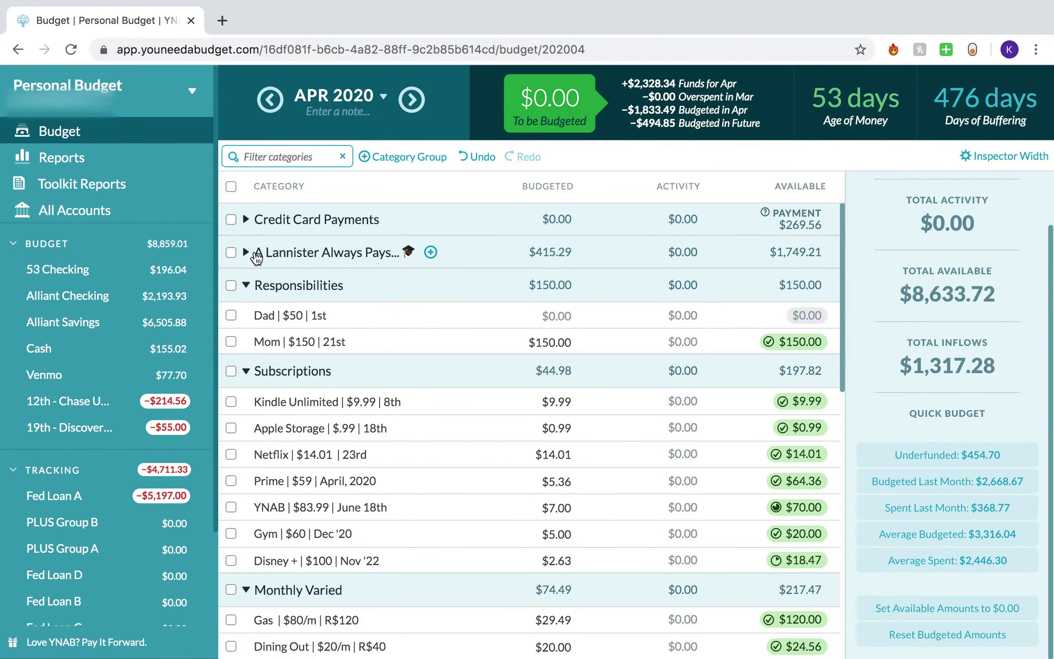
Expand the Lannister group and cut Fed A's April budget by 5.13 to $410.16.
left_click(254, 254)
left_click(556, 282)
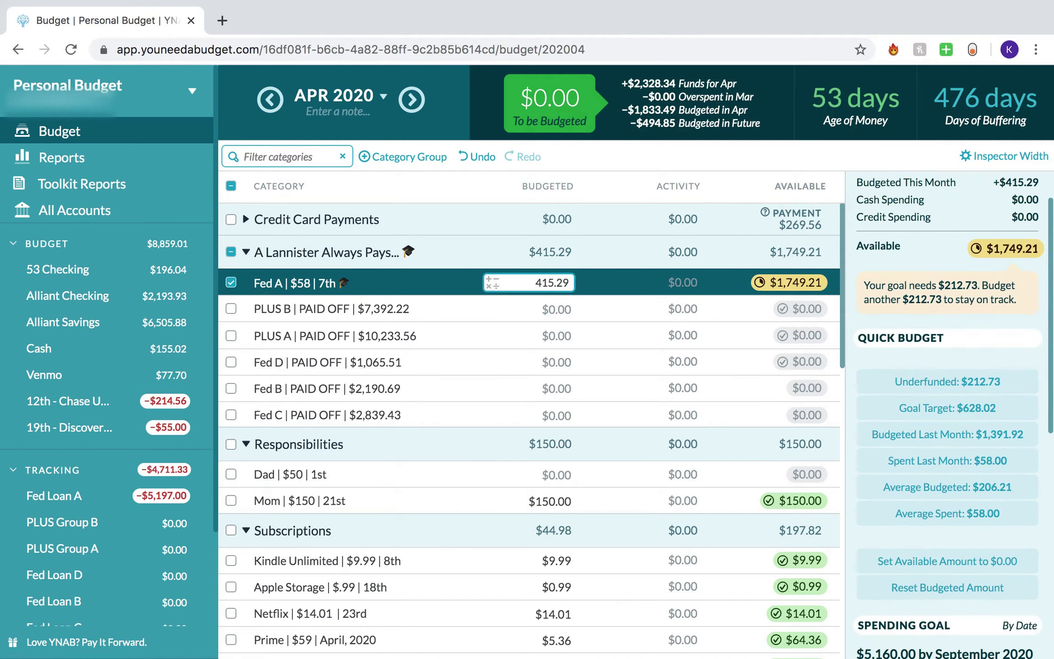
type("-5.13")
key("Return")
left_click(232, 282)
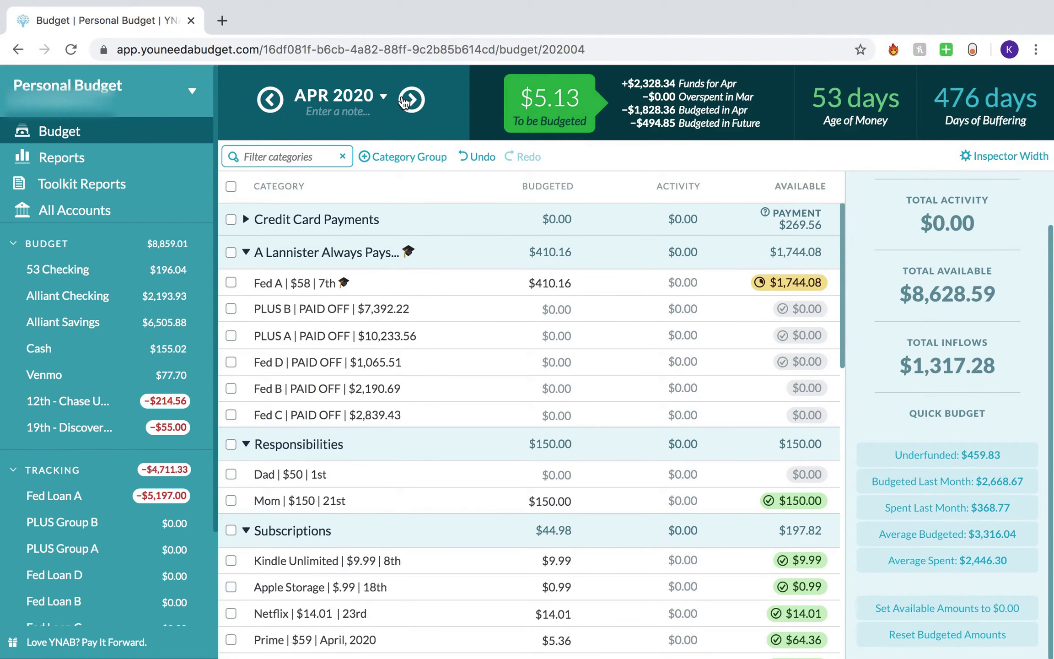
Fully fund May's Kindle Unlimited at $9.99, then collapse the Lannister group.
left_click(404, 102)
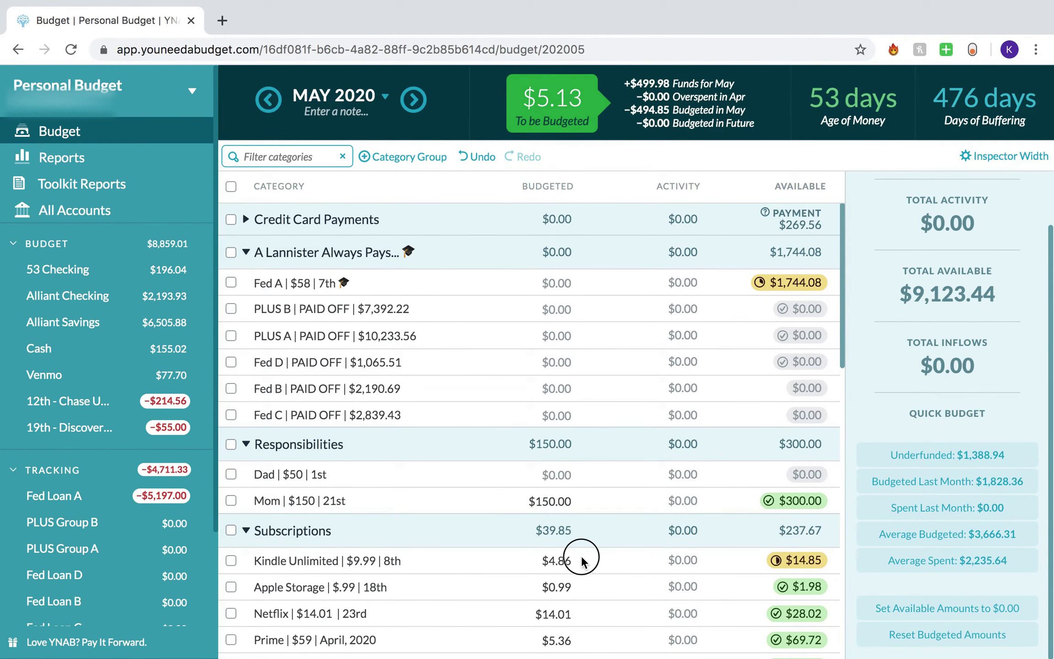
left_click(559, 560)
left_click(896, 374)
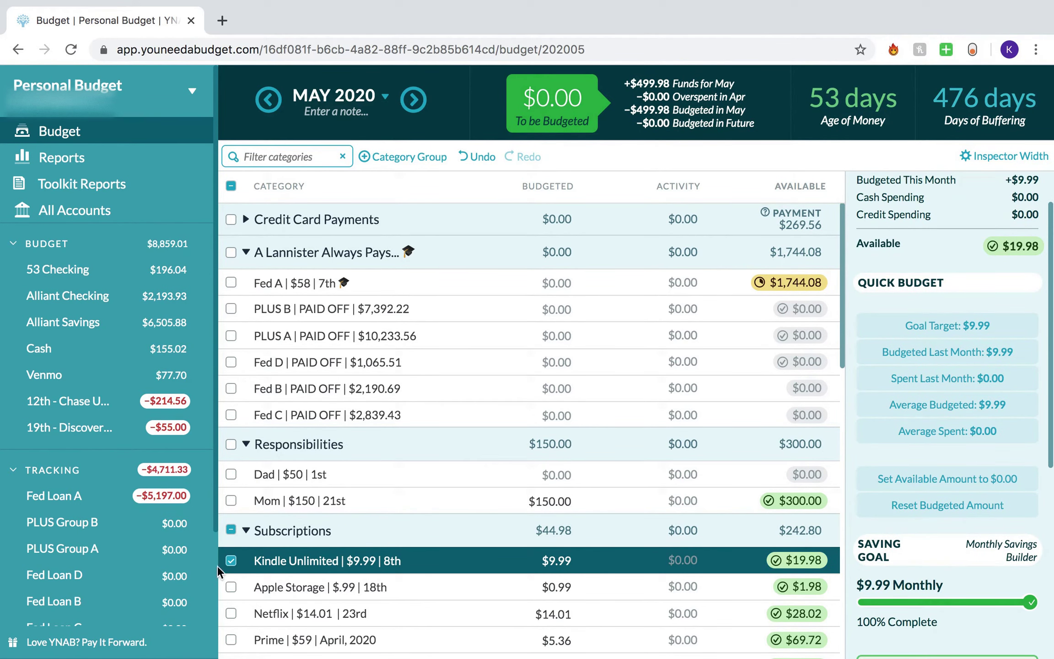
left_click(230, 561)
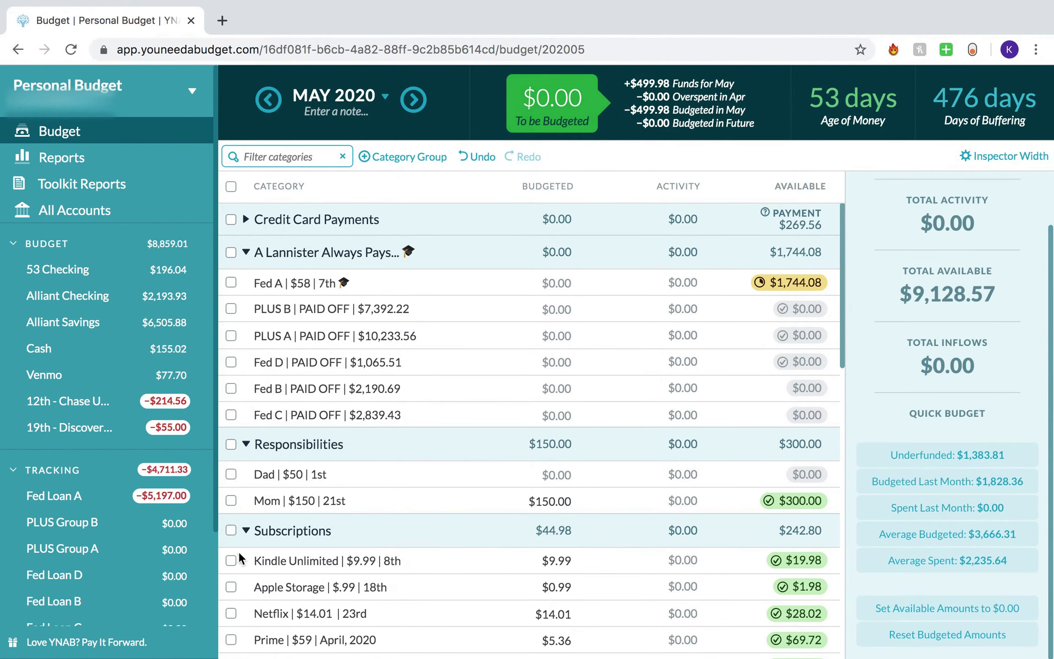
left_click(246, 252)
Clear the 04/02 and 03/31 Alliant Checking transactions and reconcile checking at $928.64.
left_click(268, 101)
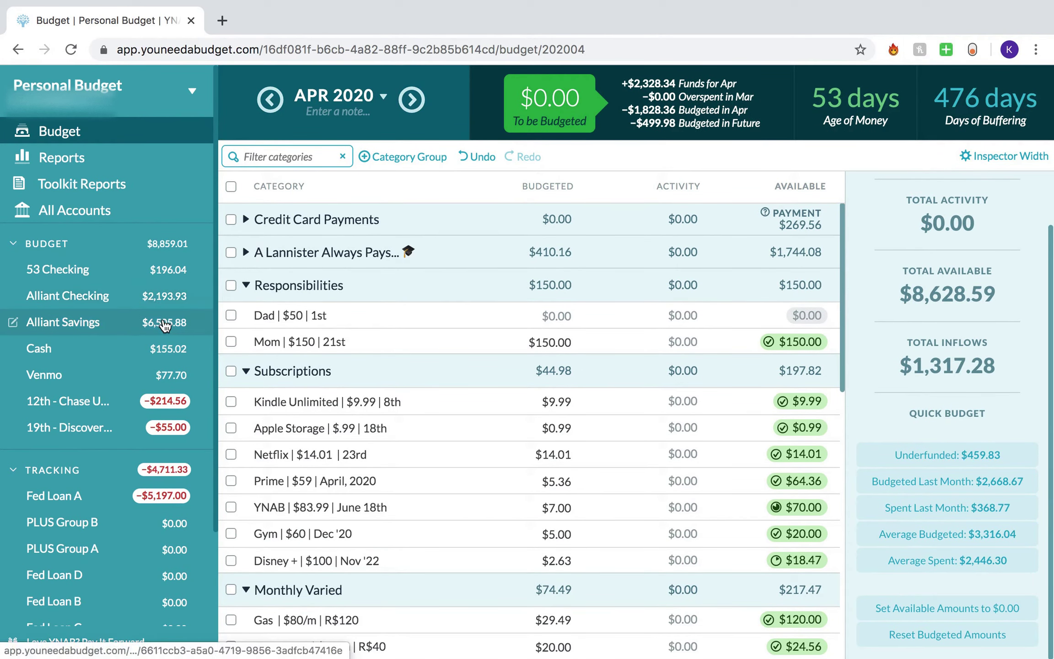
left_click(166, 306)
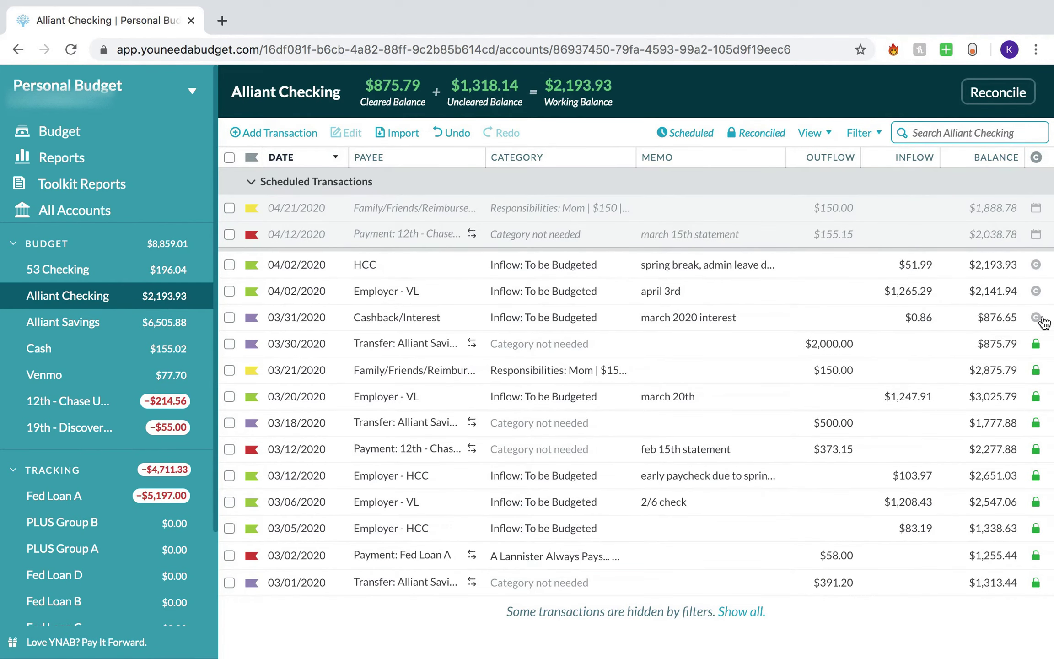
left_click(1036, 315)
left_click(1036, 265)
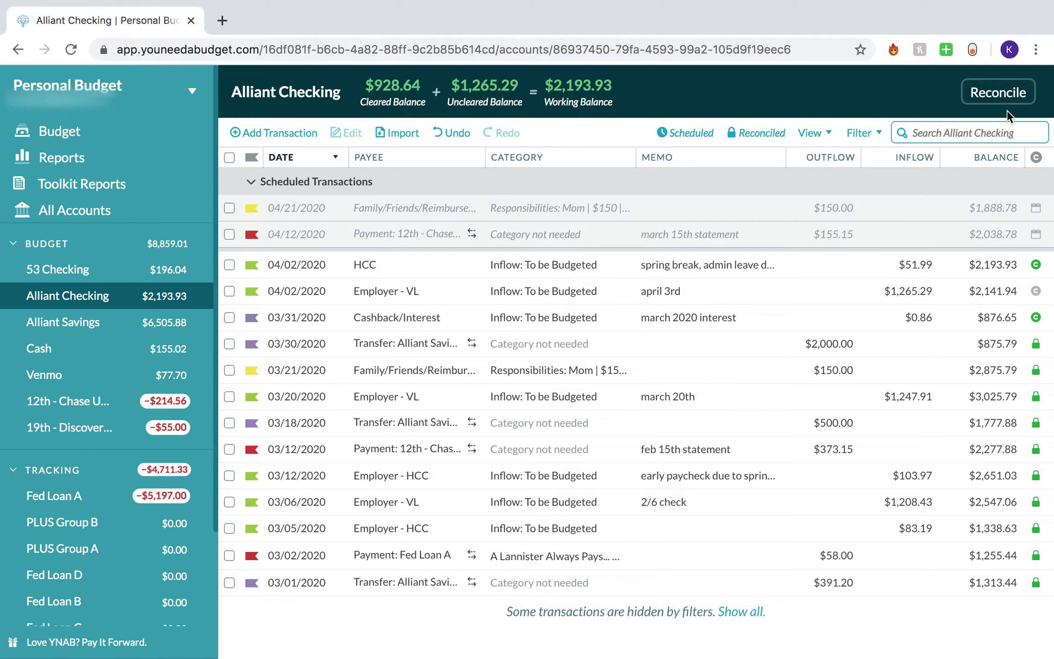
left_click(1002, 97)
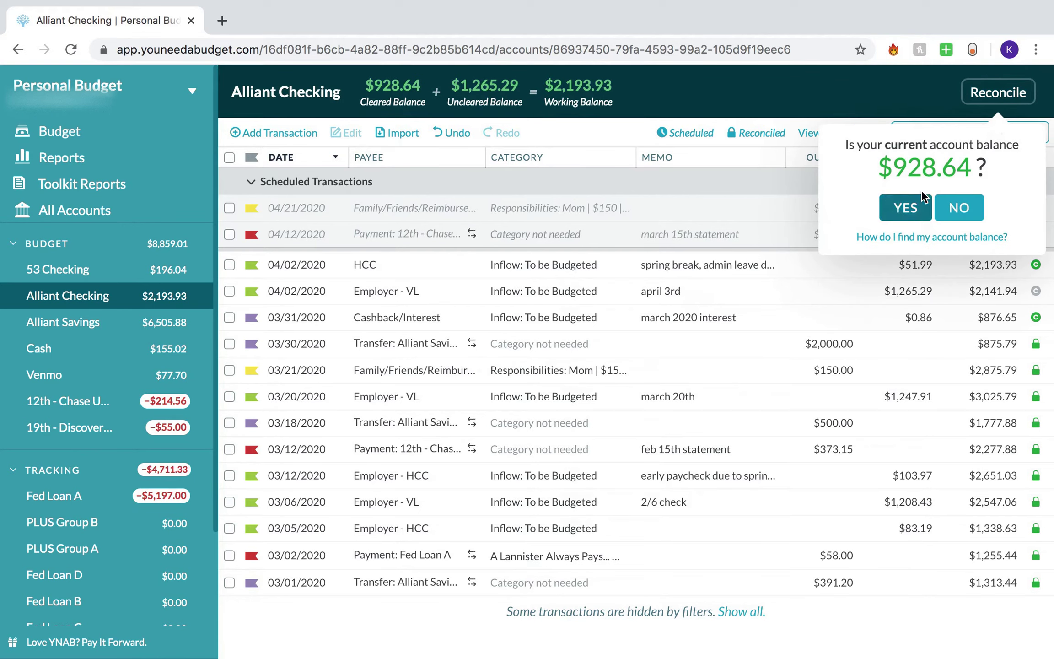
left_click(907, 199)
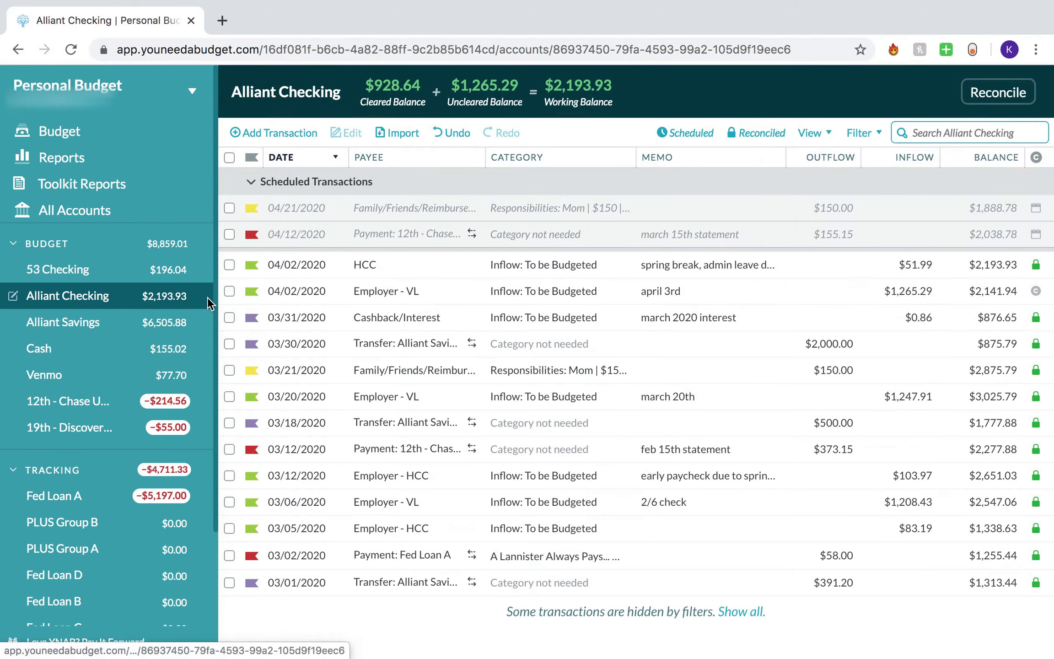
Reconcile Alliant Savings at its $6,505.88 balance.
left_click(188, 322)
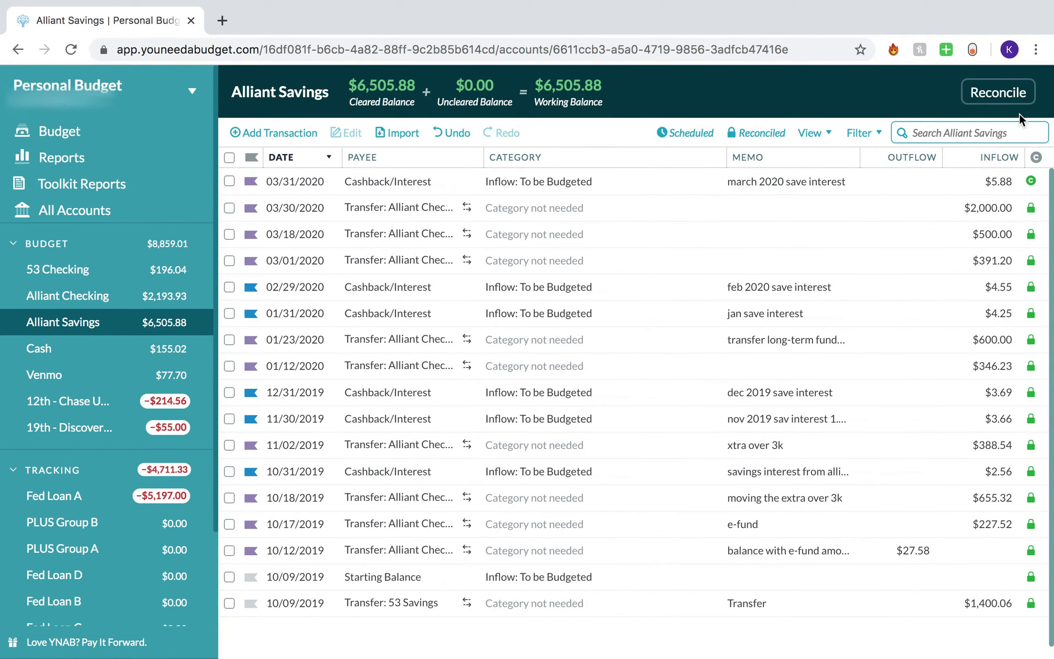
left_click(1016, 93)
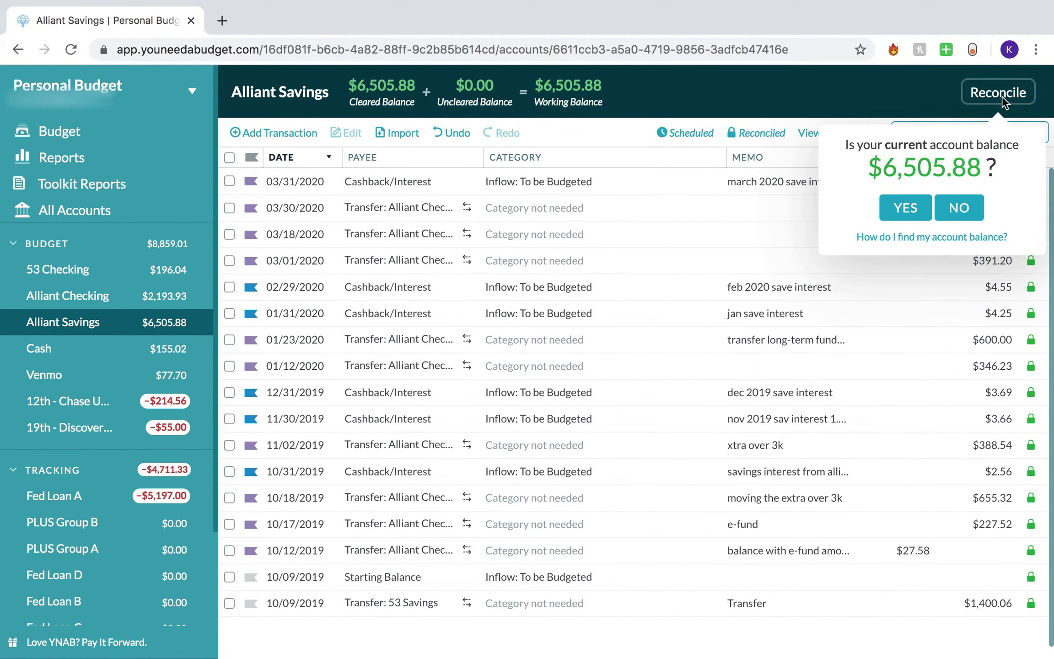
left_click(920, 199)
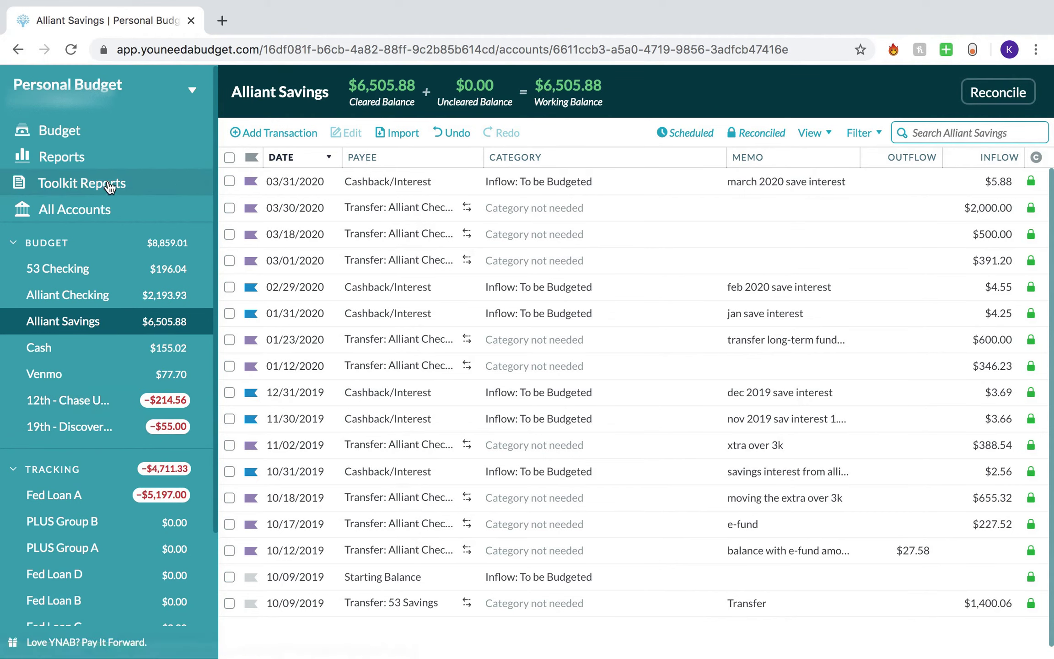
left_click(68, 158)
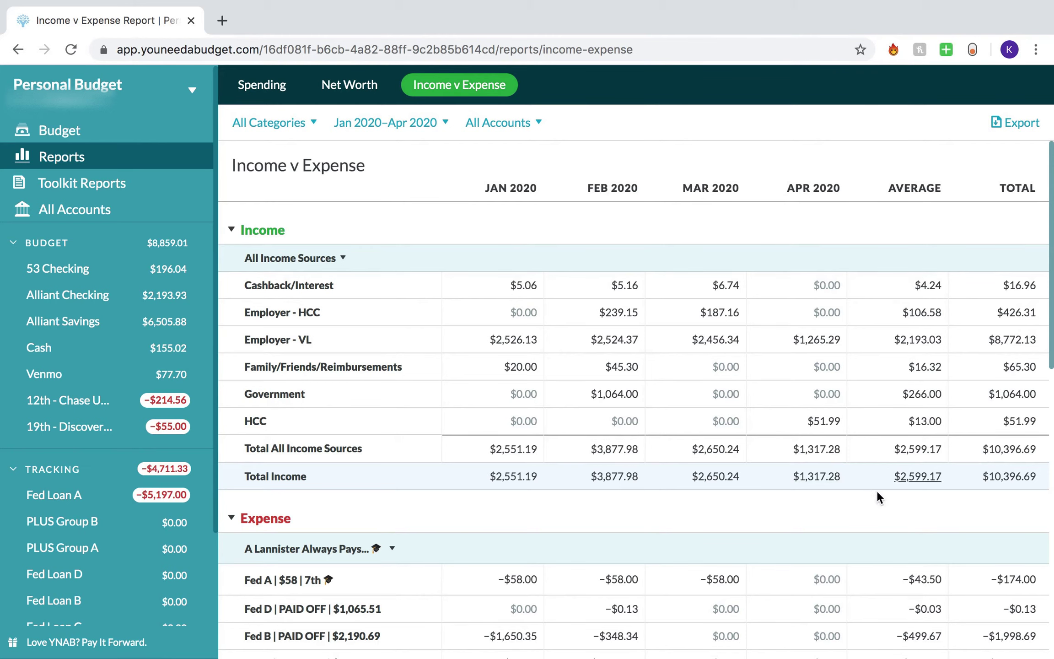
Show the Net Worth report for This Year, covering January through April 2020.
scroll(837, 453, "down", 2)
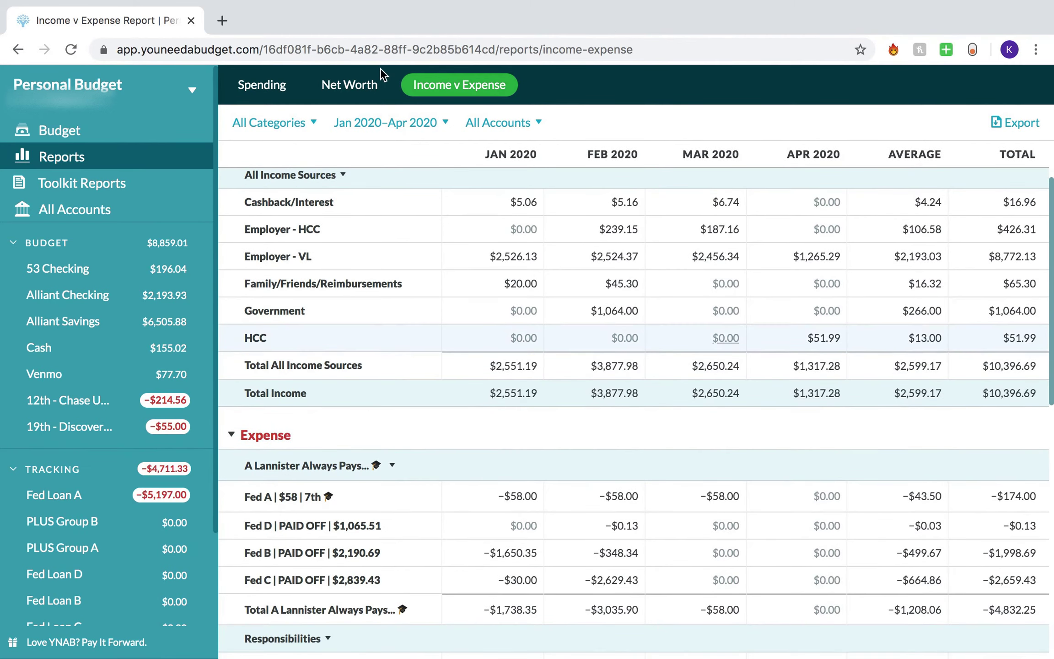
left_click(349, 85)
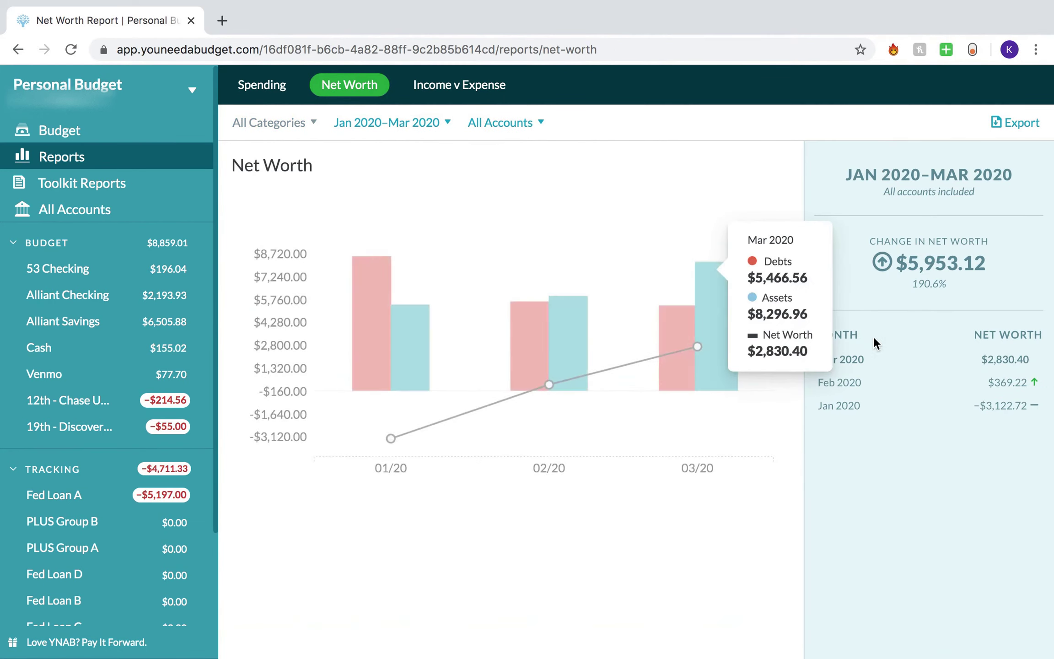
left_click(438, 127)
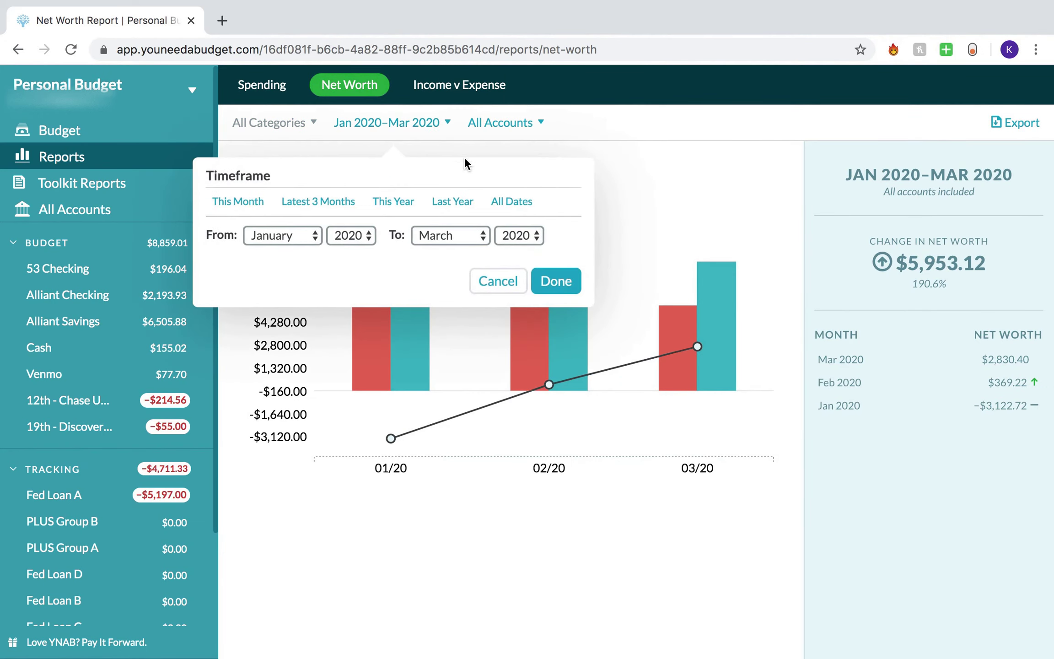
left_click(396, 202)
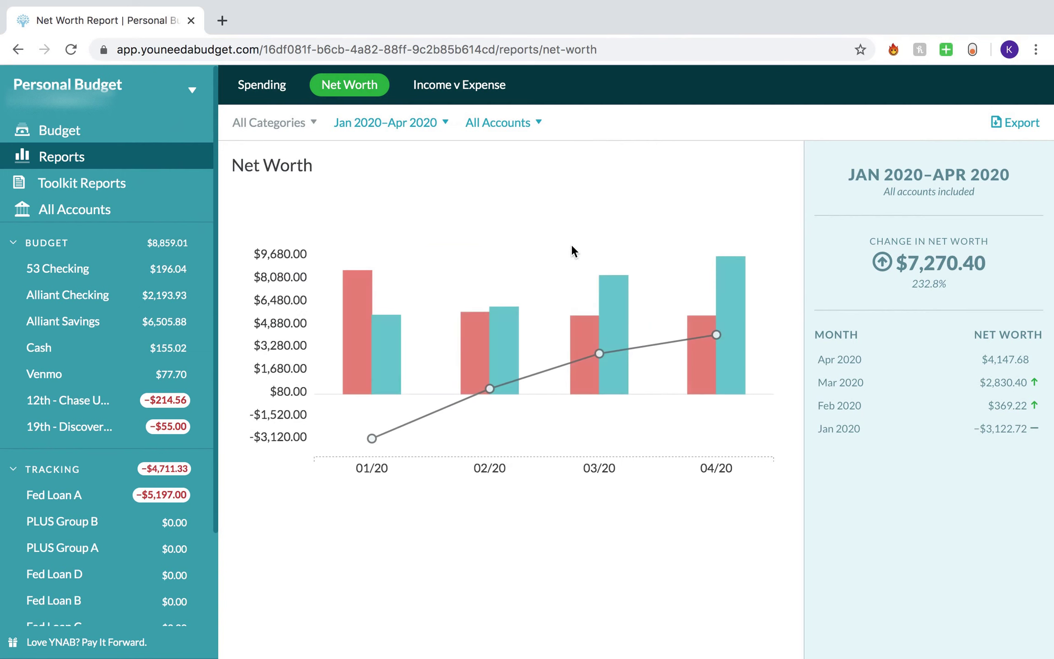
mouse_move(600, 353)
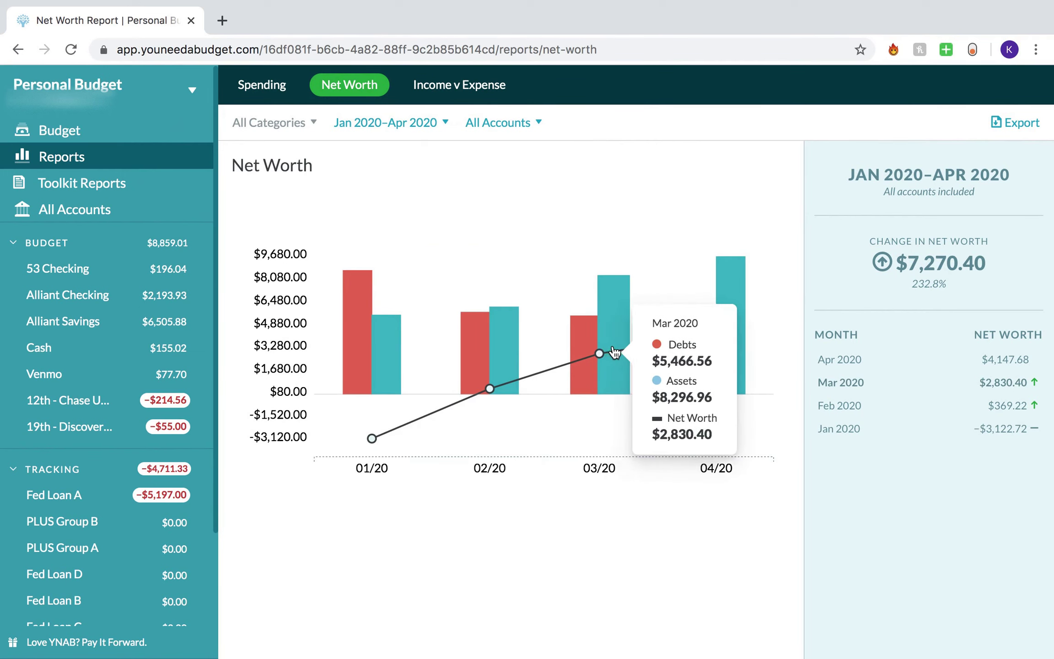
mouse_move(706, 349)
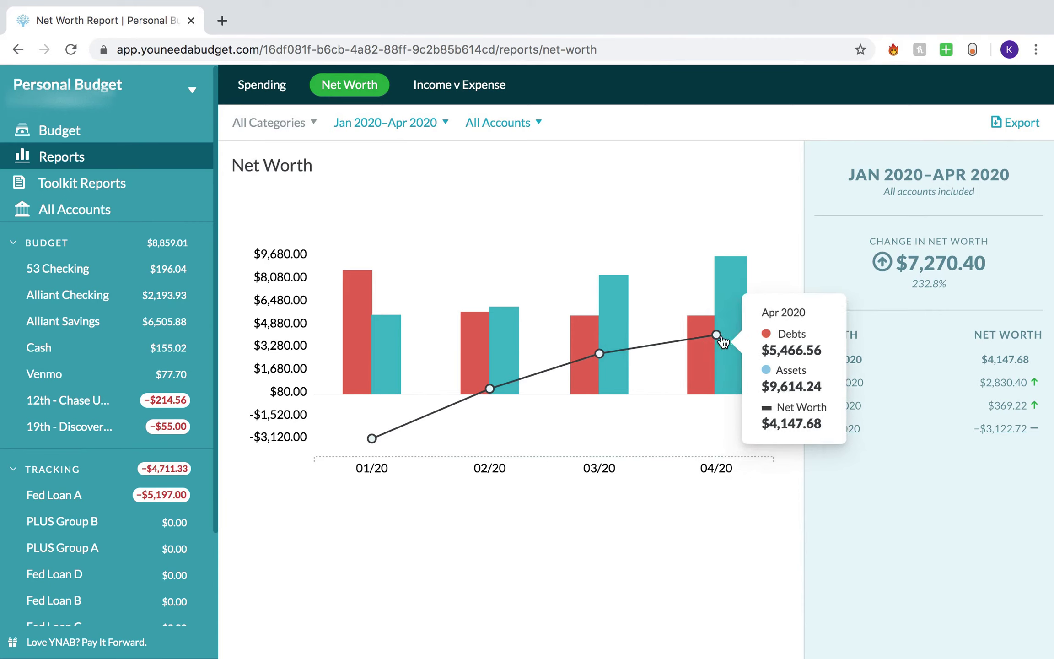
View the Toolkit net worth report of debts, assets and net worth from February 2019.
left_click(186, 184)
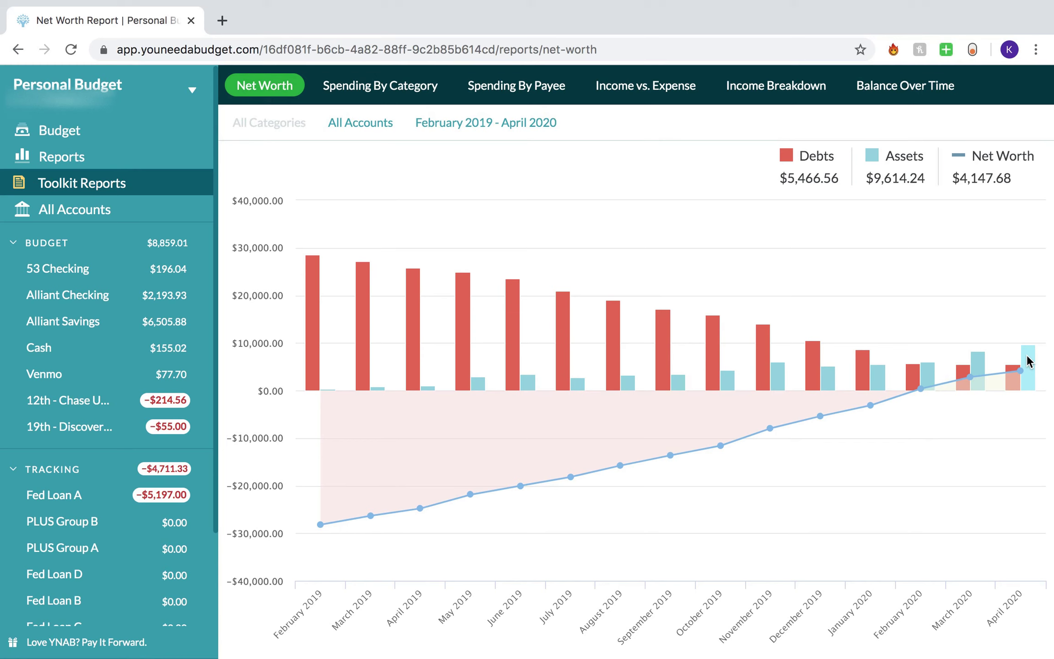
scroll(164, 348, "down", 2)
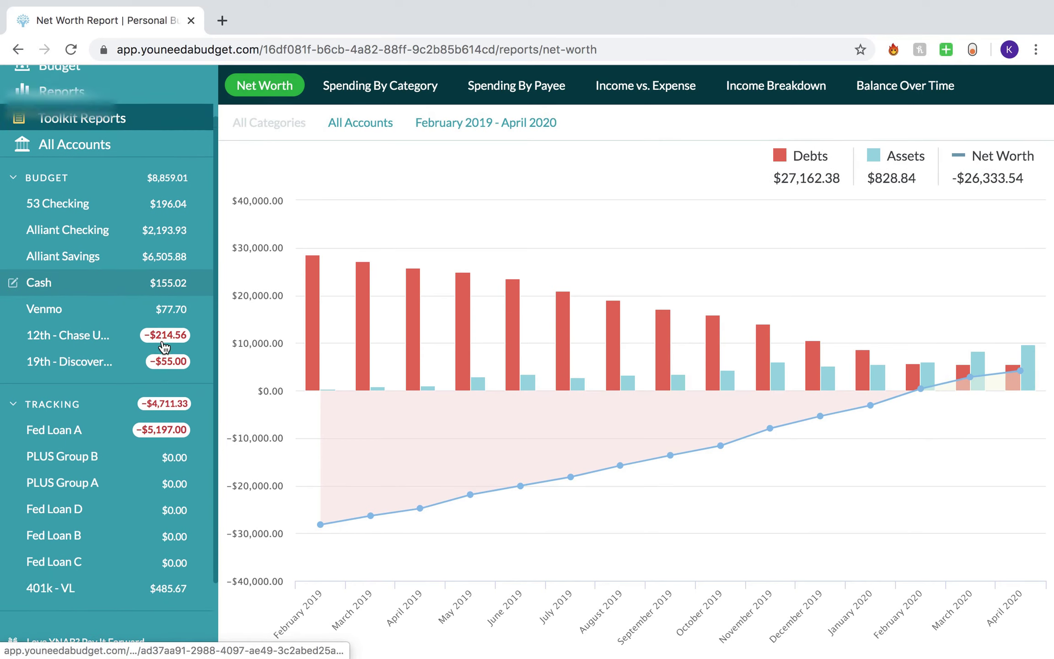
scroll(156, 332, "up", 3)
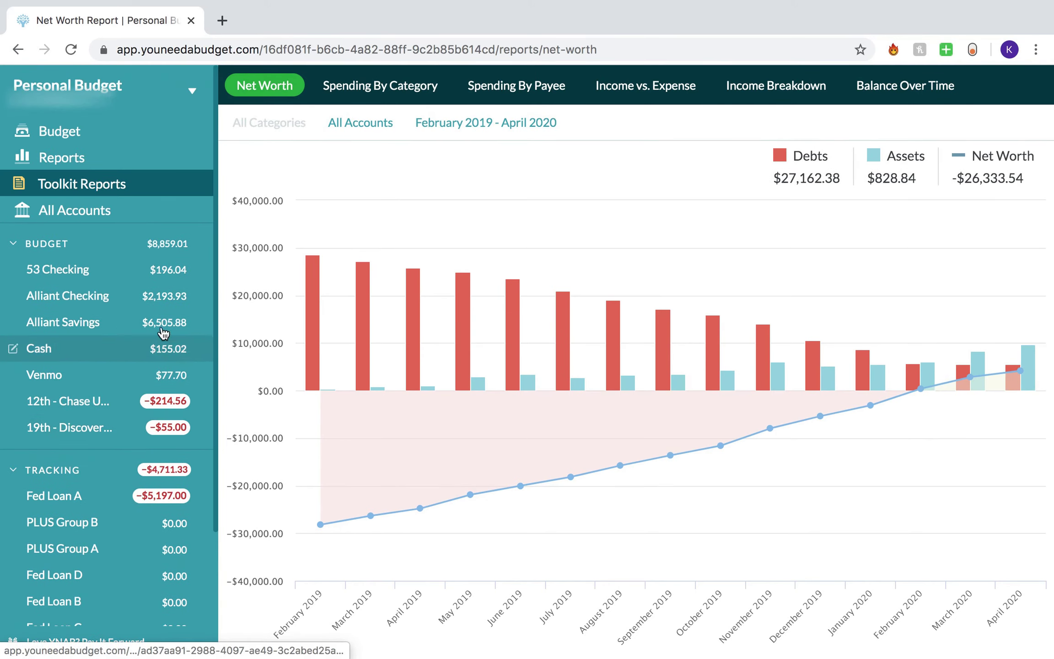
left_click(139, 143)
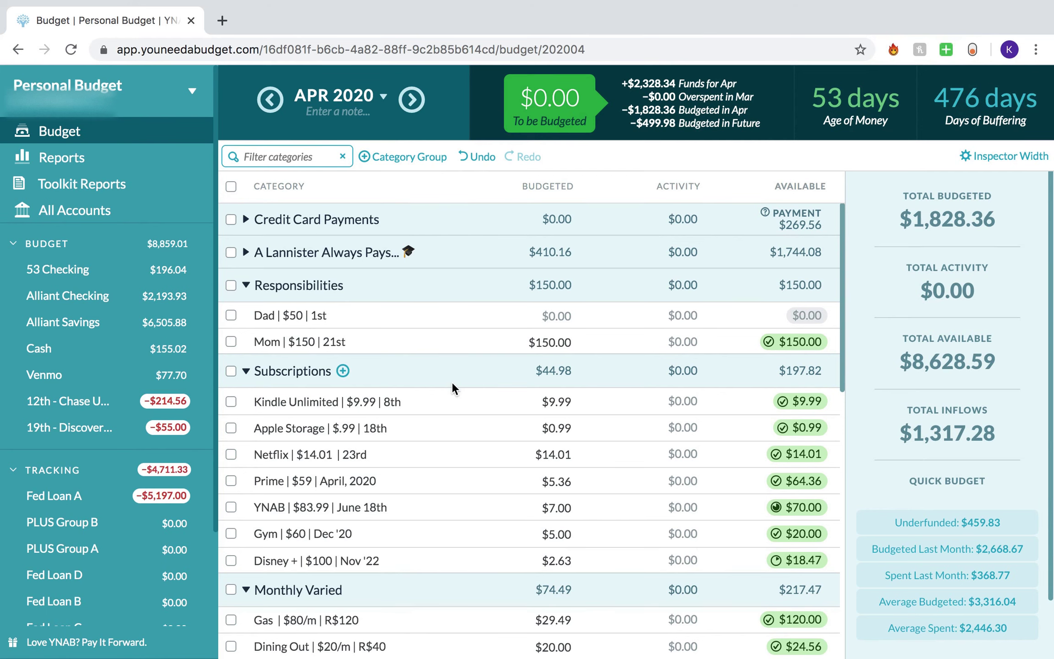
Scroll down to Savings/Holdings, showing $988.73 budgeted and $0.00 left to be budgeted.
scroll(452, 383, "down", 6)
scroll(454, 389, "down", 3)
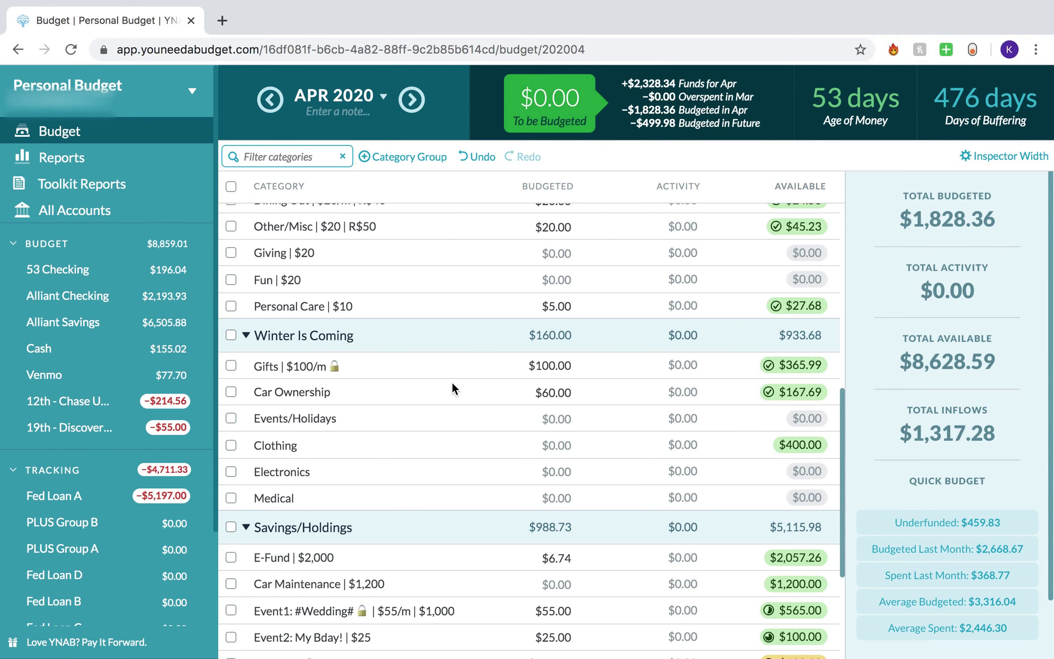
scroll(452, 389, "down", 4)
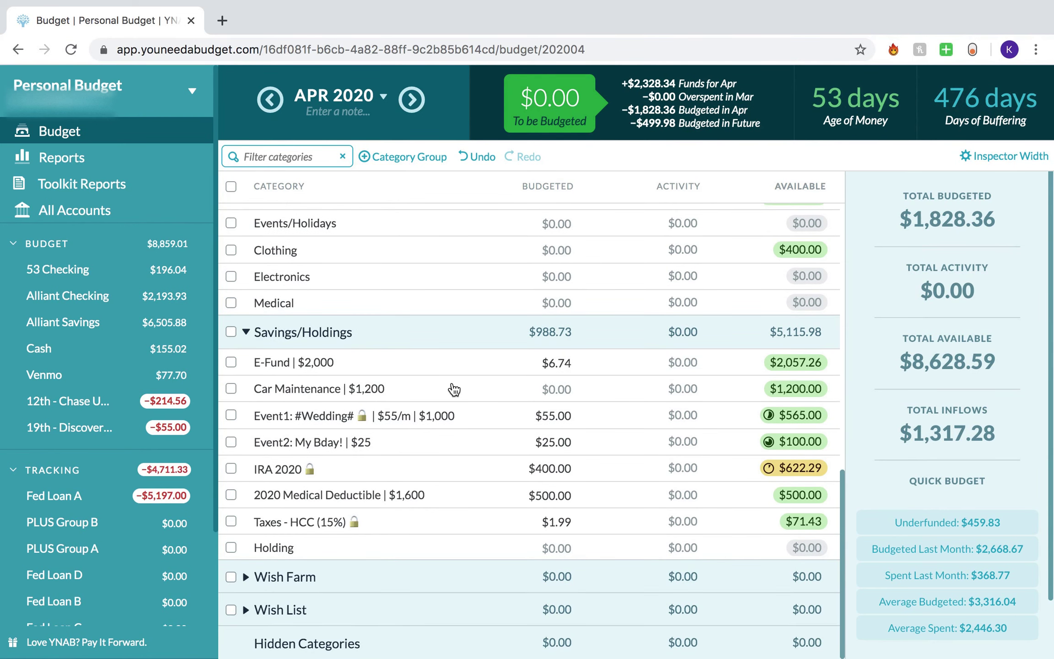